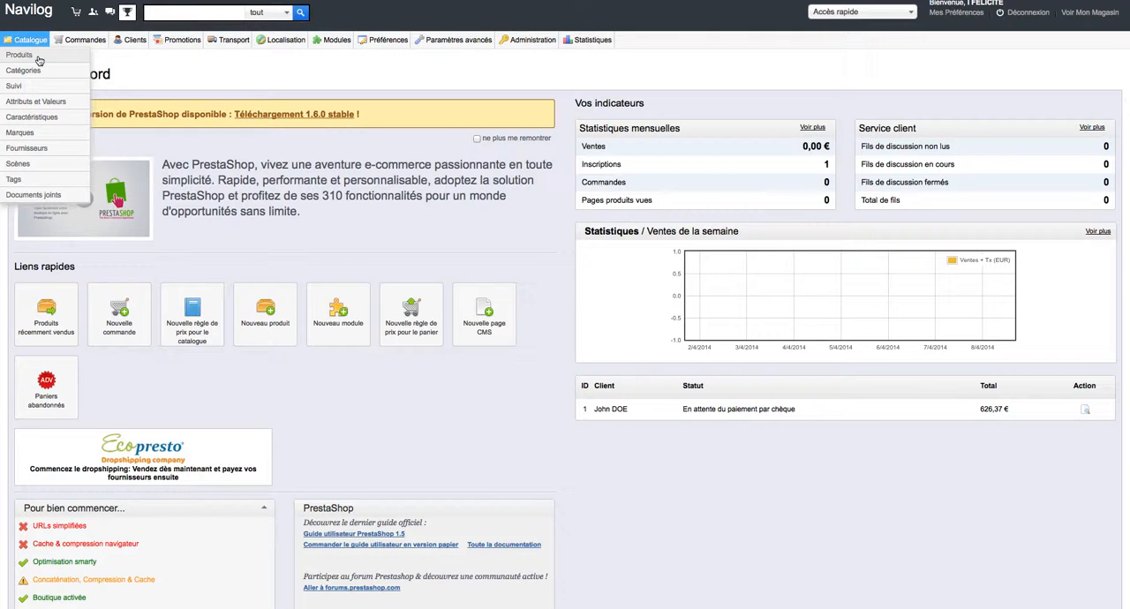
# Open the iPod Nano product from the catalogue and examine its name, language choice, reference and EAN13 fields.
pyautogui.click(20, 55)
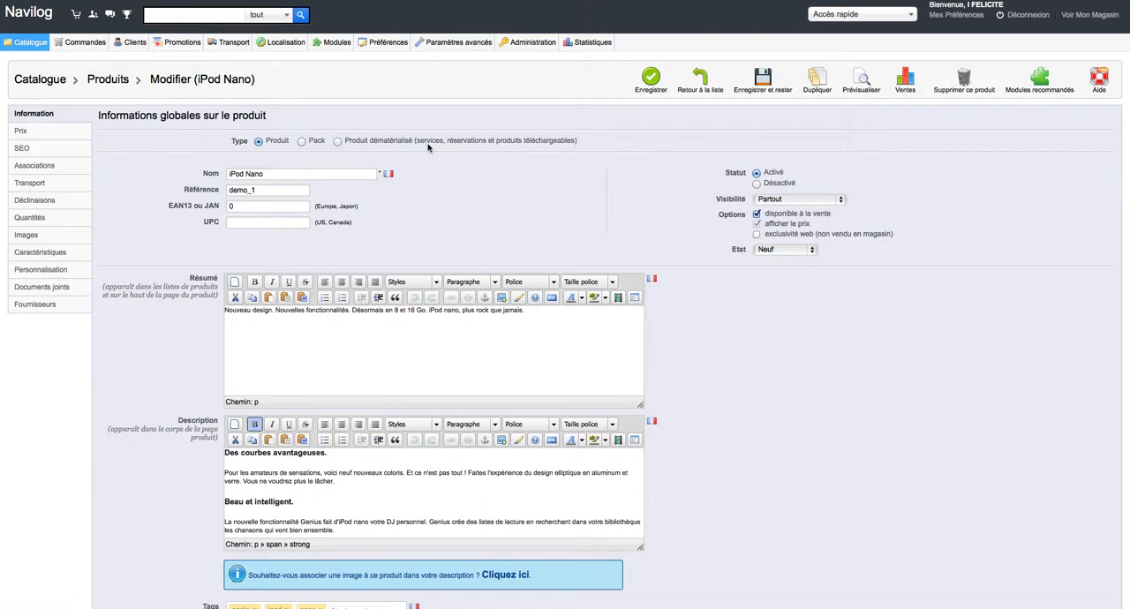
pyautogui.click(339, 173)
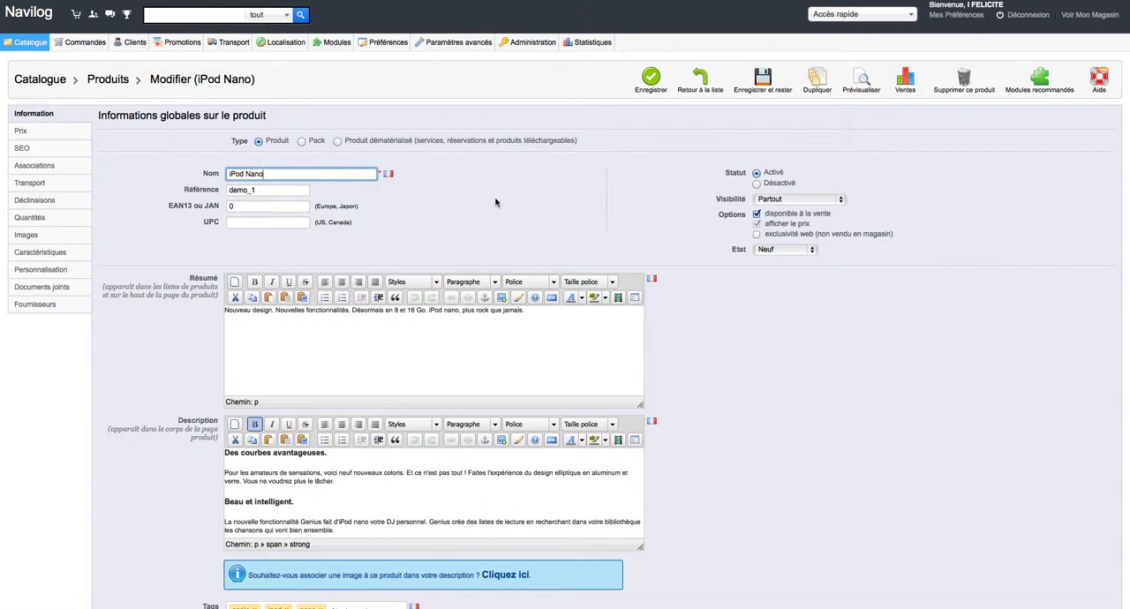
pyautogui.click(324, 173)
pyautogui.click(391, 176)
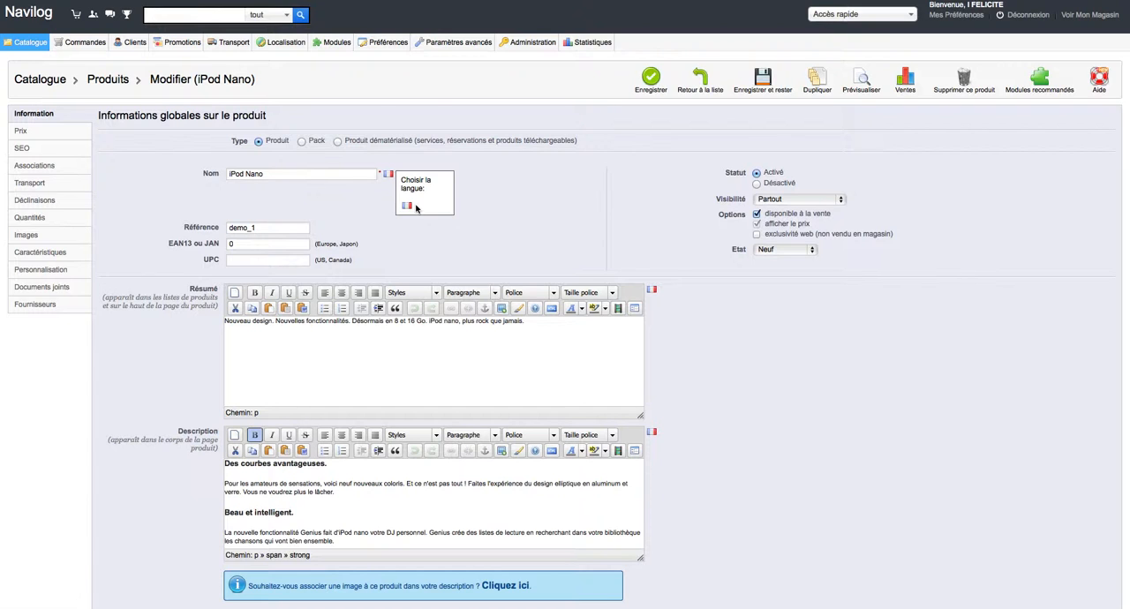
pyautogui.click(360, 172)
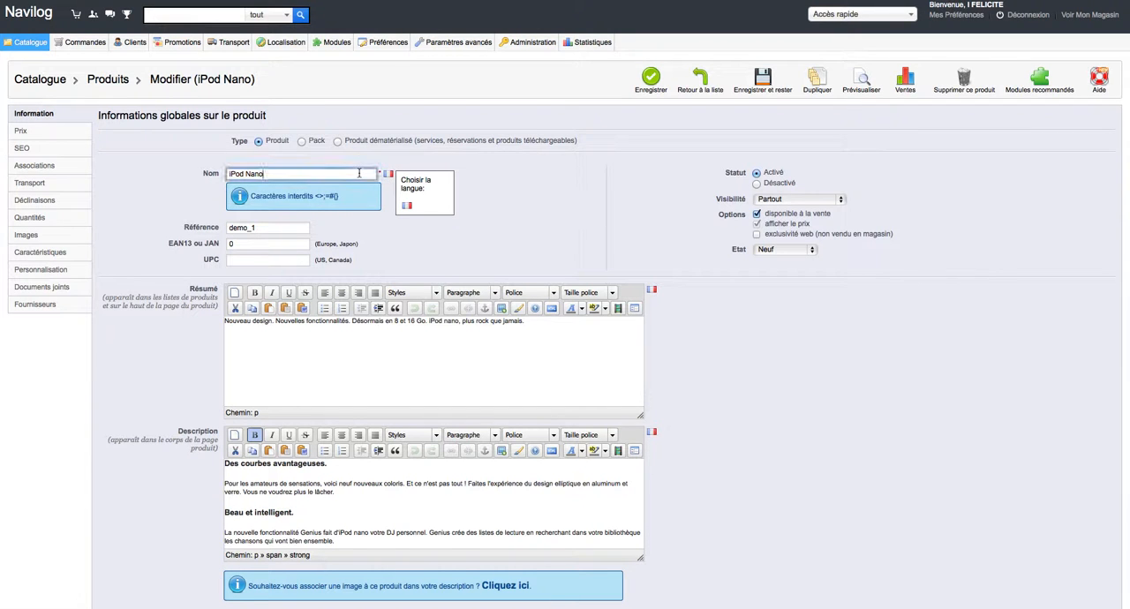
pyautogui.click(387, 176)
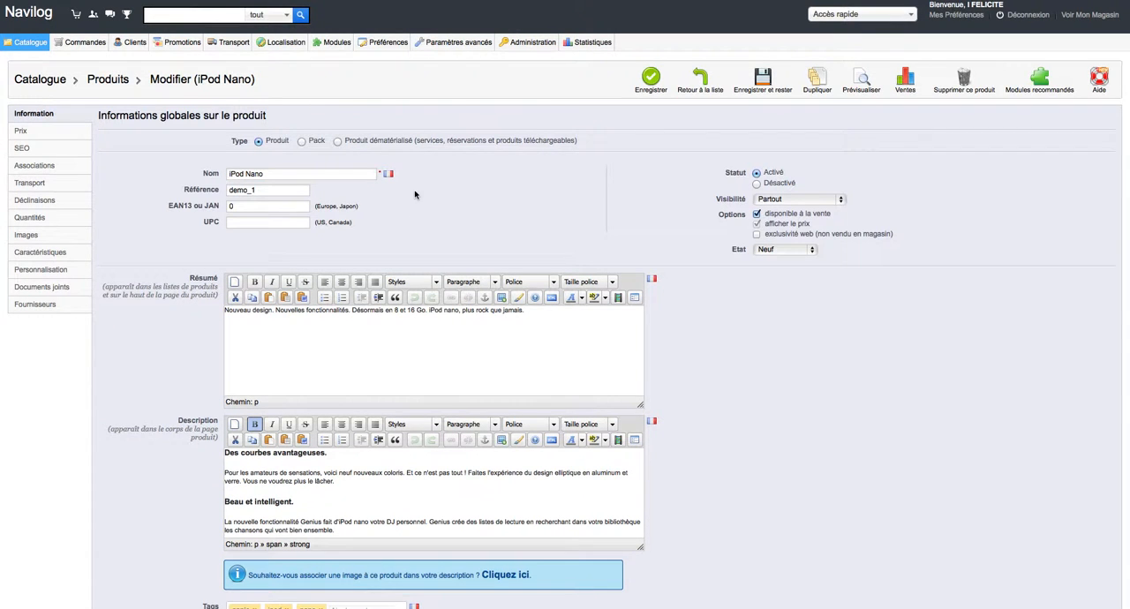
pyautogui.click(308, 191)
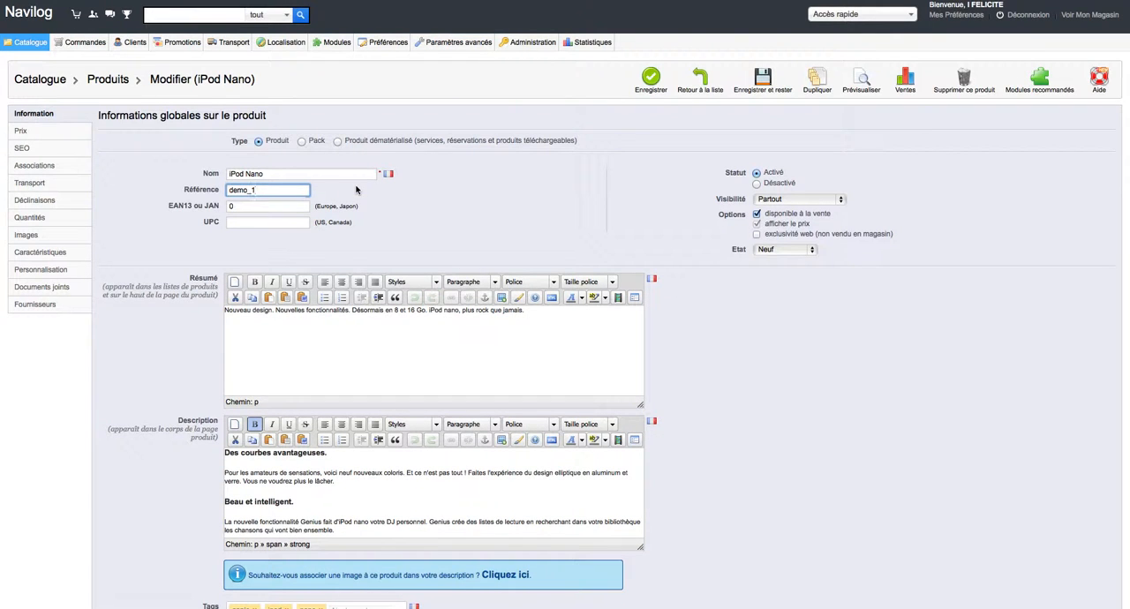
pyautogui.click(281, 207)
pyautogui.click(411, 219)
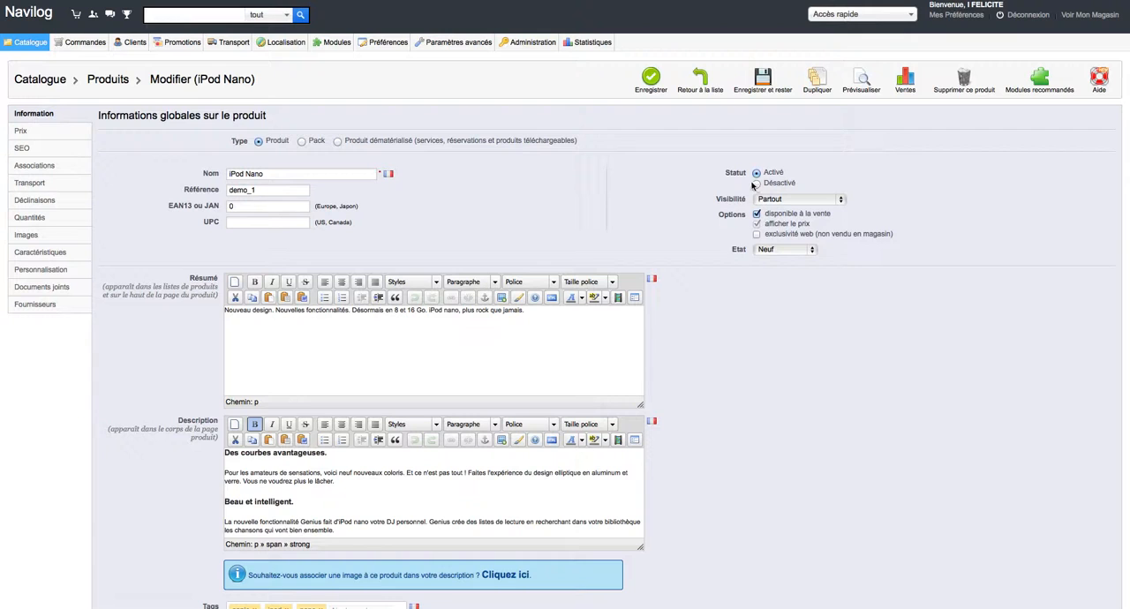
# Examine the available visibility and condition choices for the iPod Nano product.
pyautogui.click(783, 201)
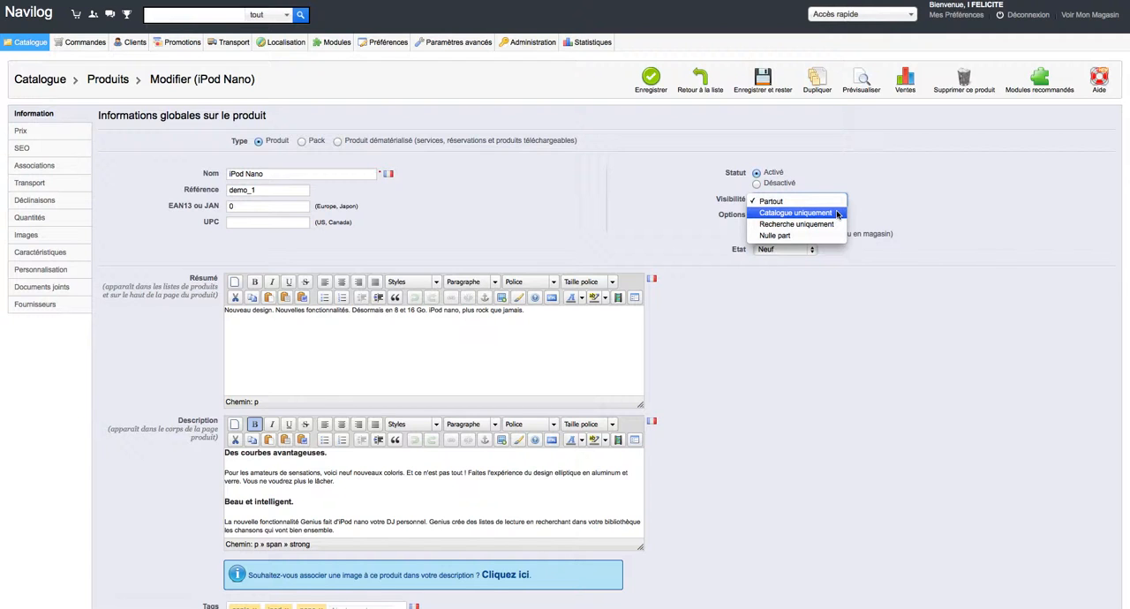
pyautogui.click(976, 209)
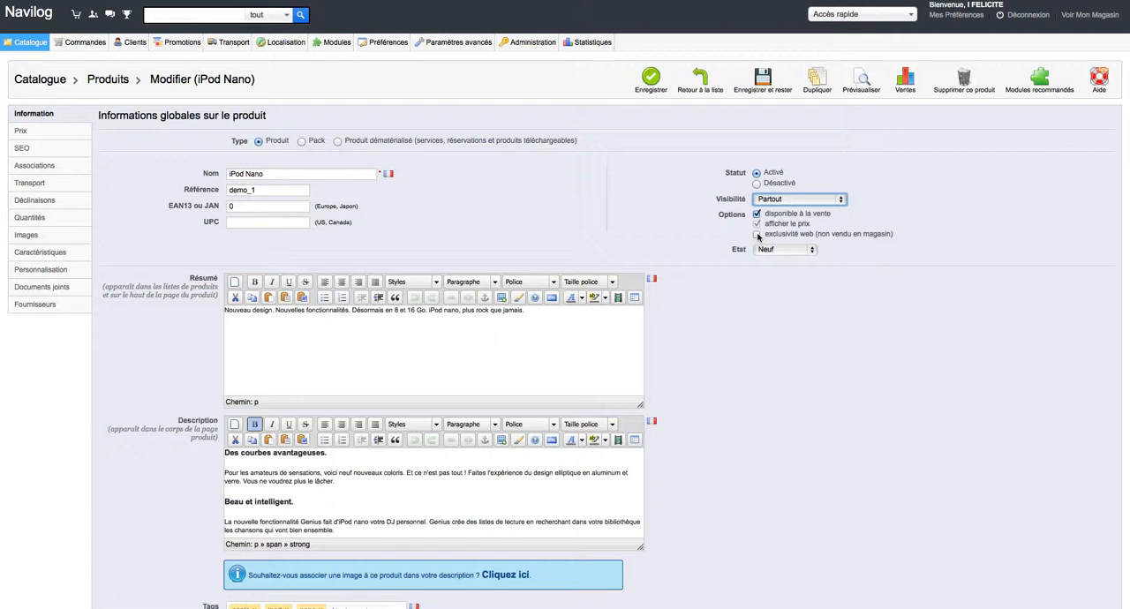
pyautogui.click(761, 250)
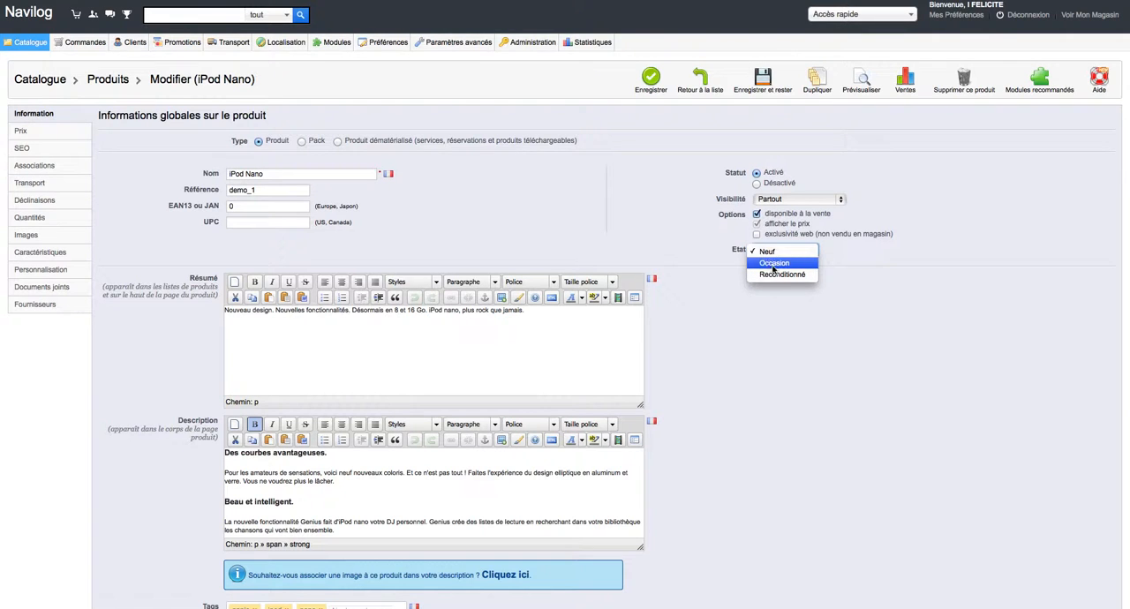
pyautogui.click(668, 249)
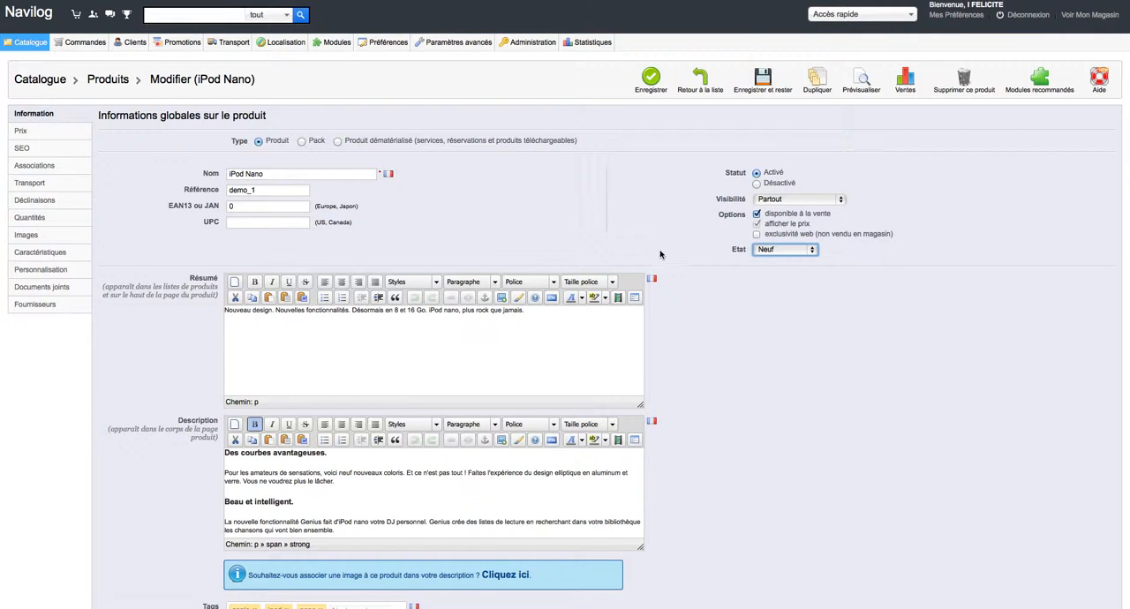
# Look through the product's summary, full description and tags.
pyautogui.click(559, 339)
pyautogui.scroll(-3, 464, 323)
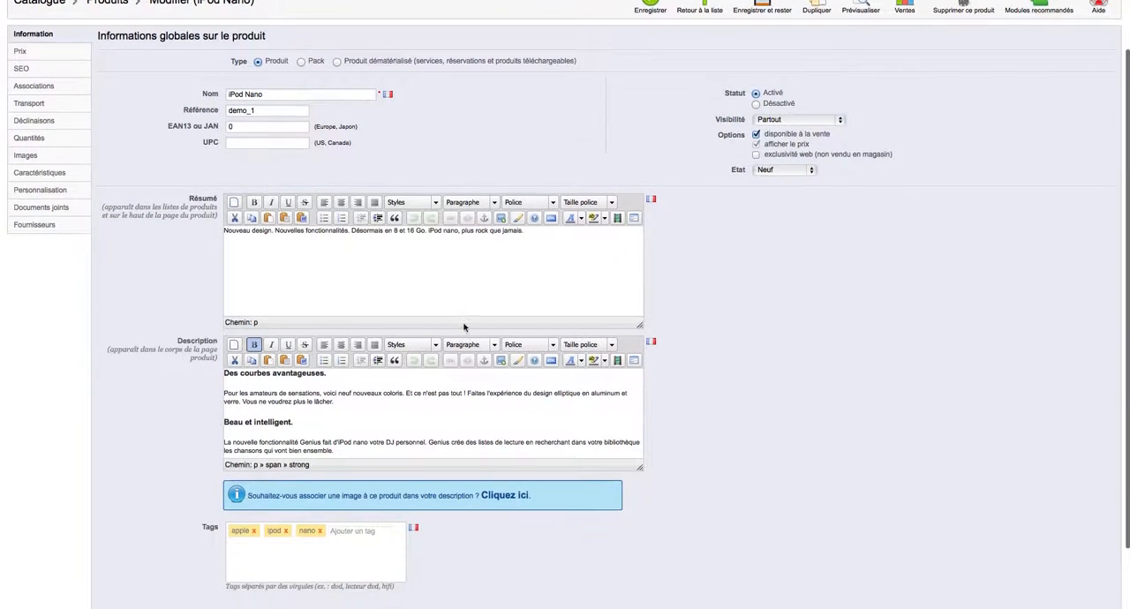
pyautogui.scroll(-3, 554, 392)
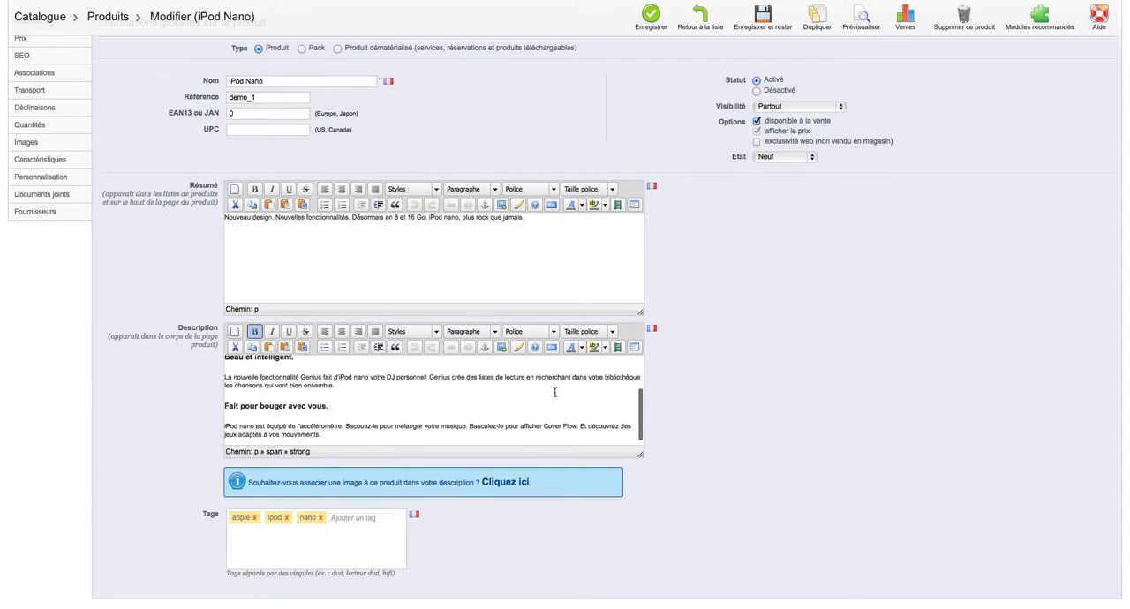
pyautogui.scroll(-3, 555, 392)
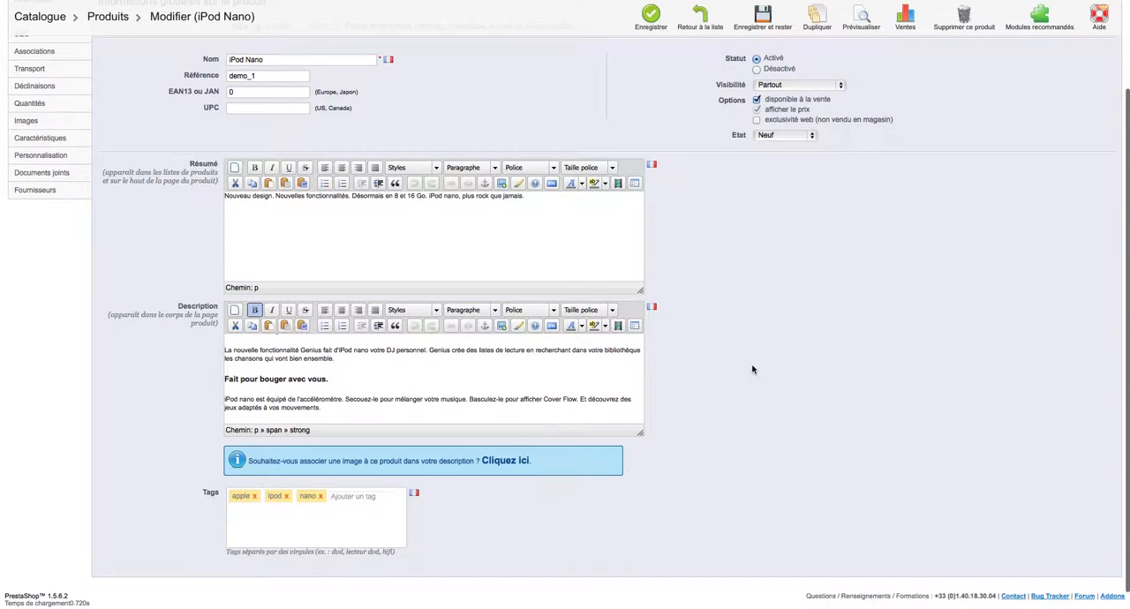
pyautogui.scroll(1, 753, 369)
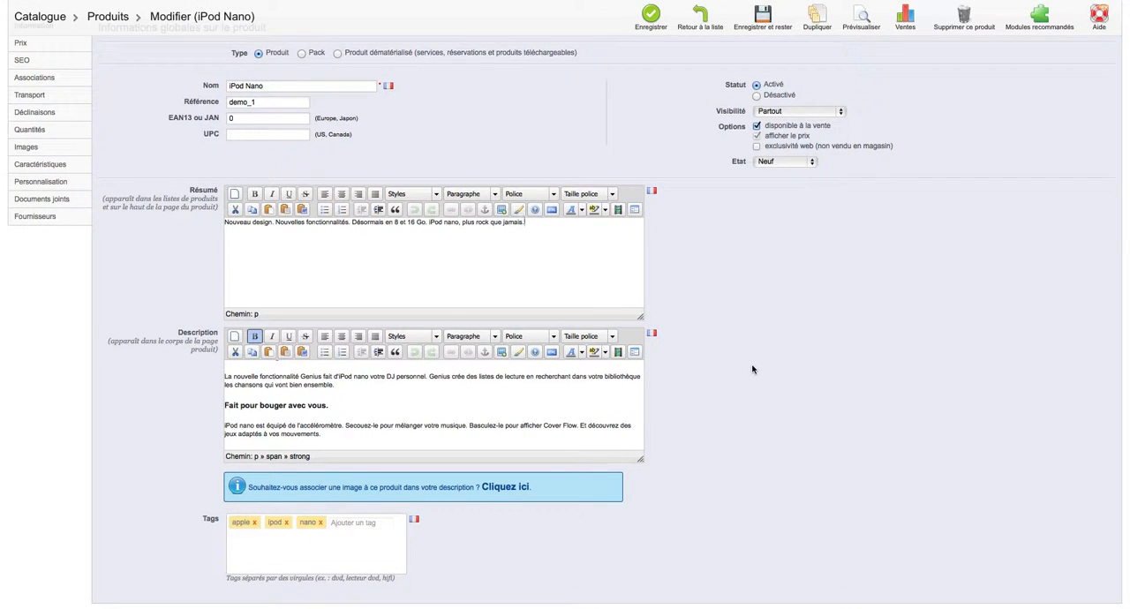
pyautogui.scroll(1, 752, 369)
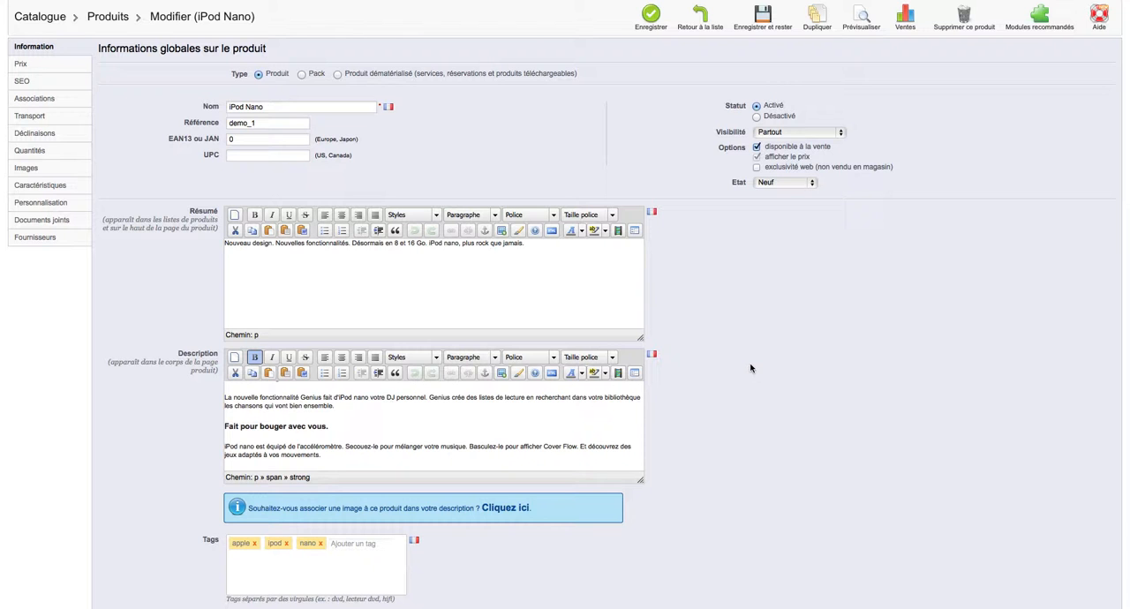
pyautogui.scroll(-3, 751, 368)
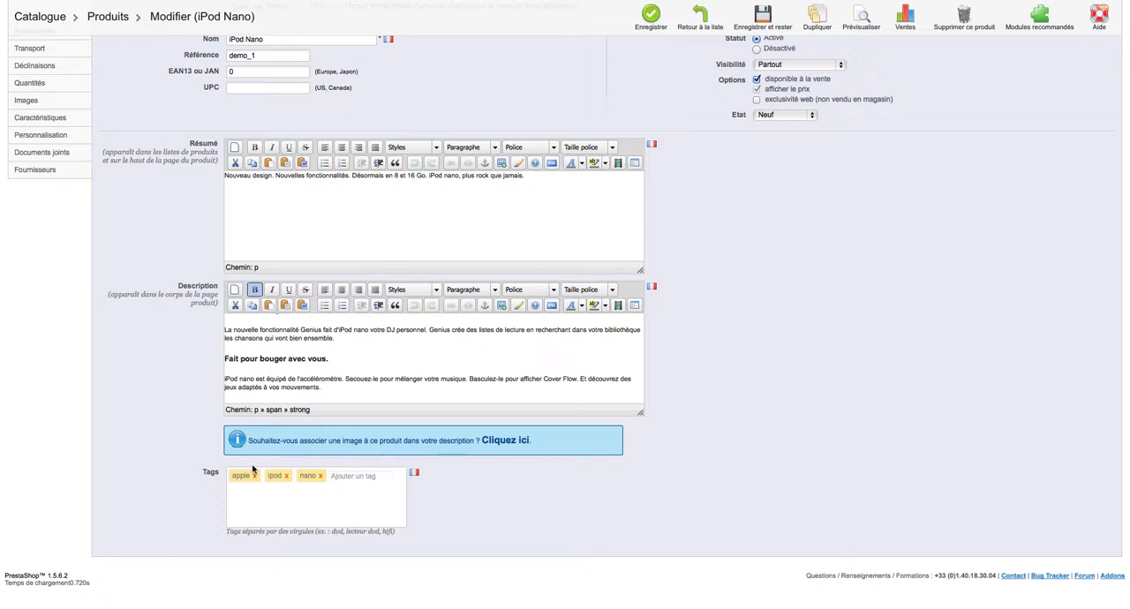
pyautogui.scroll(3, 167, 462)
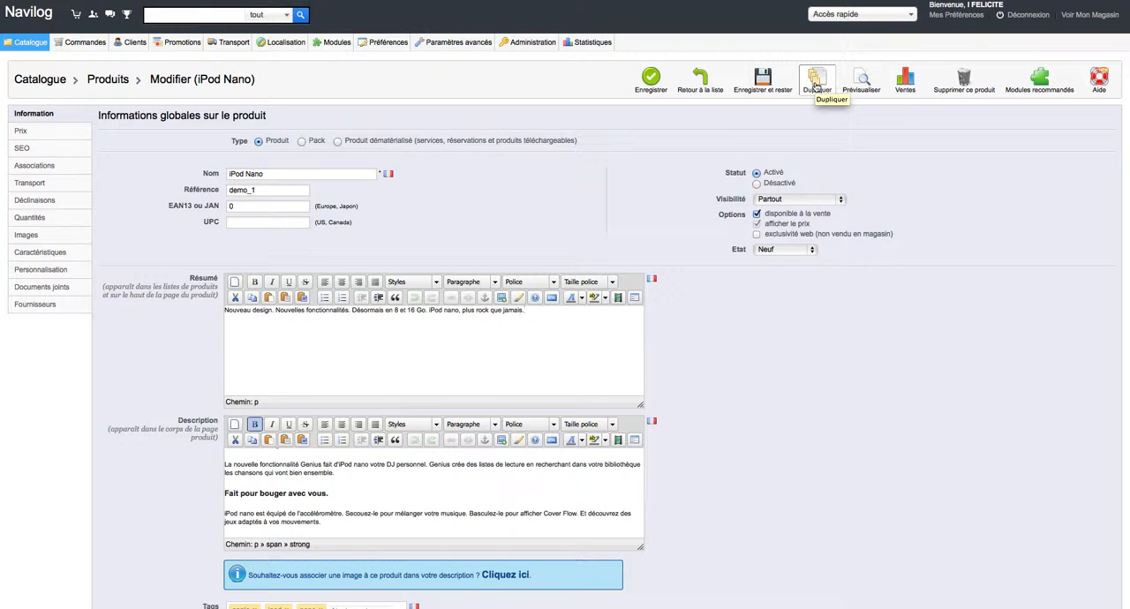
# Preview the iPod Nano page in the storefront, look through it, and return to the product editor.
pyautogui.click(859, 89)
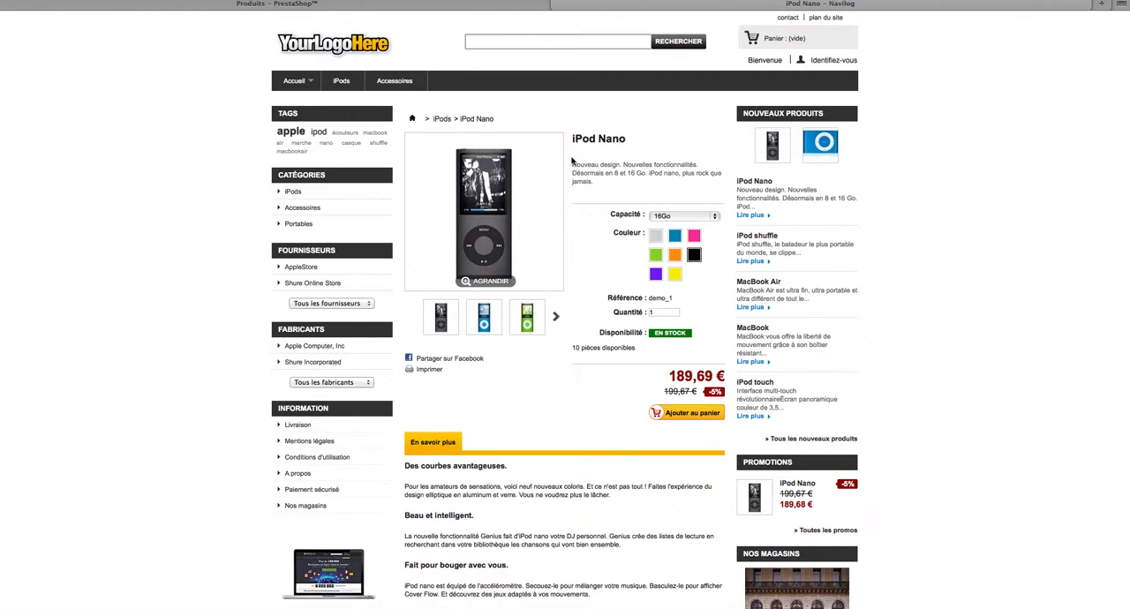
pyautogui.scroll(-2, 570, 163)
pyautogui.scroll(-6, 569, 163)
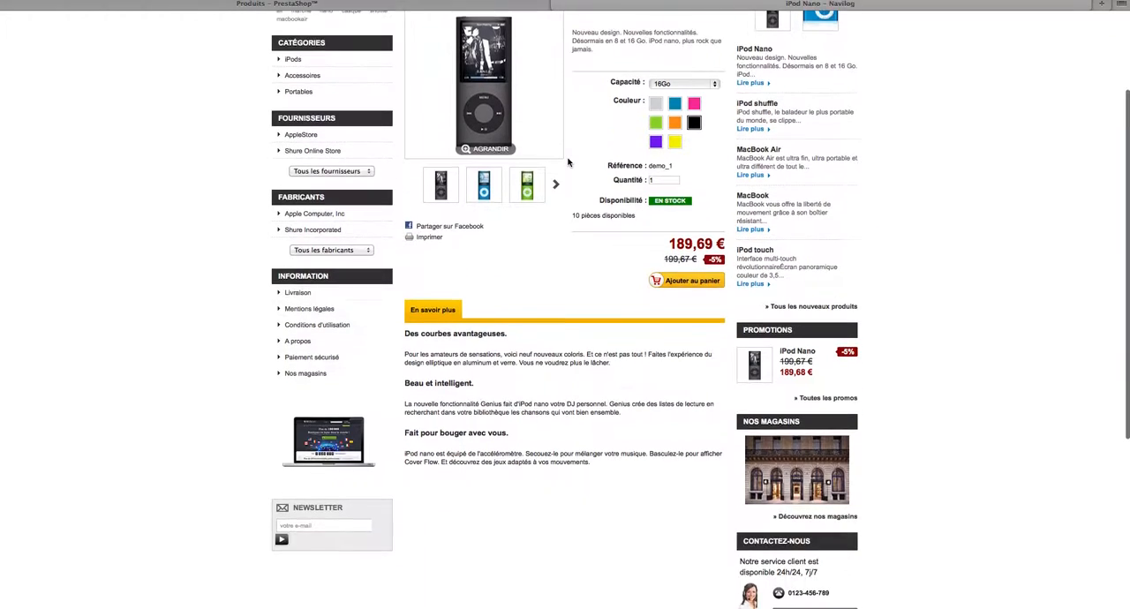
pyautogui.scroll(8, 569, 163)
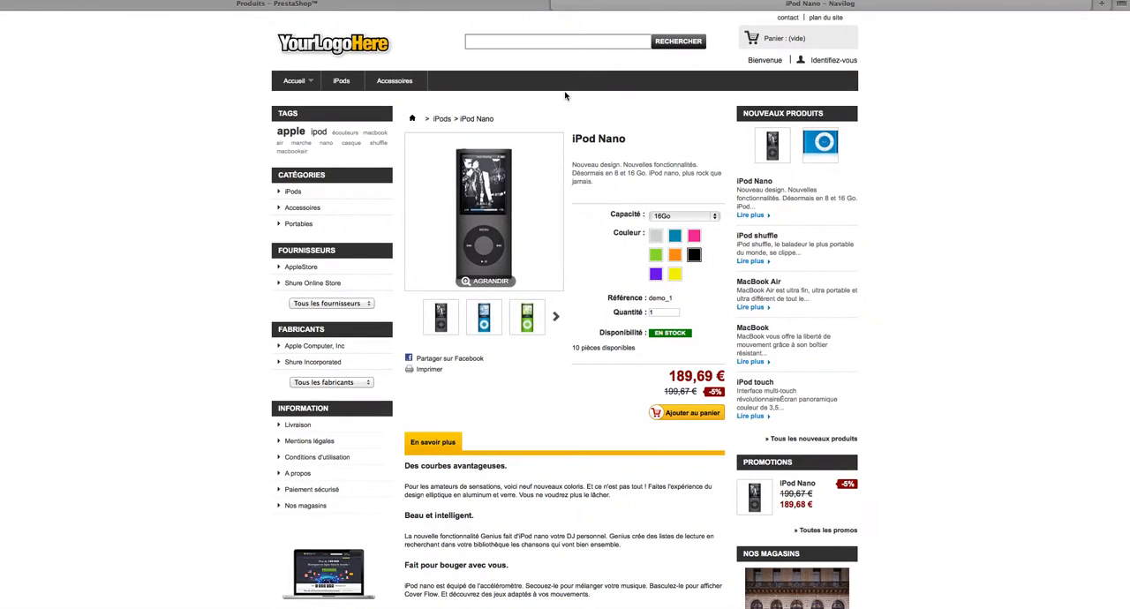
pyautogui.click(521, 6)
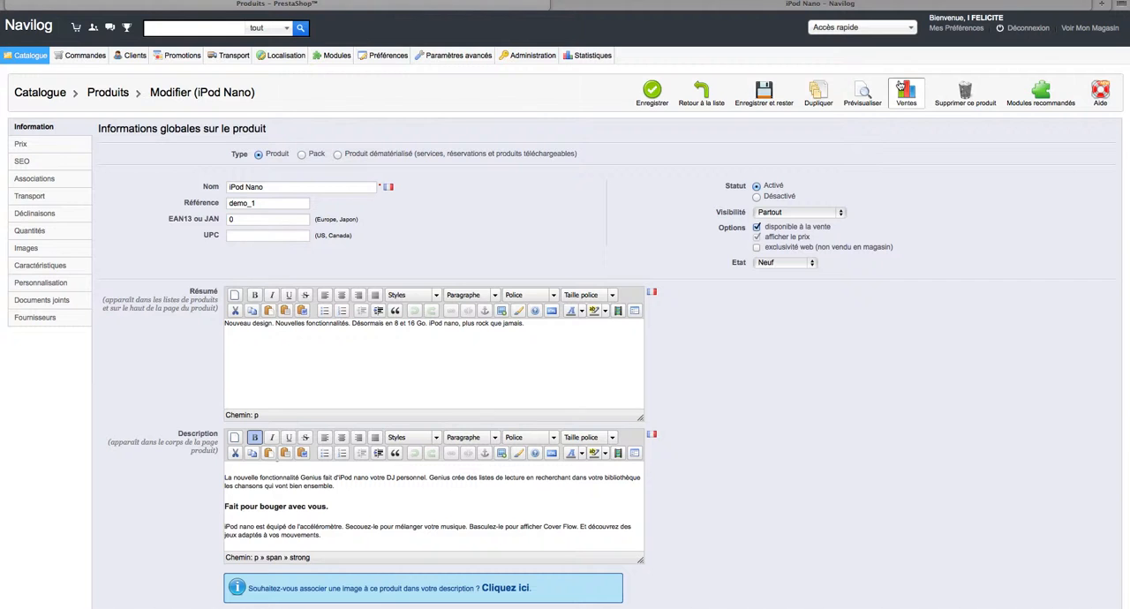
# View the iPod Nano's sales statistics and return to the product editor.
pyautogui.click(910, 108)
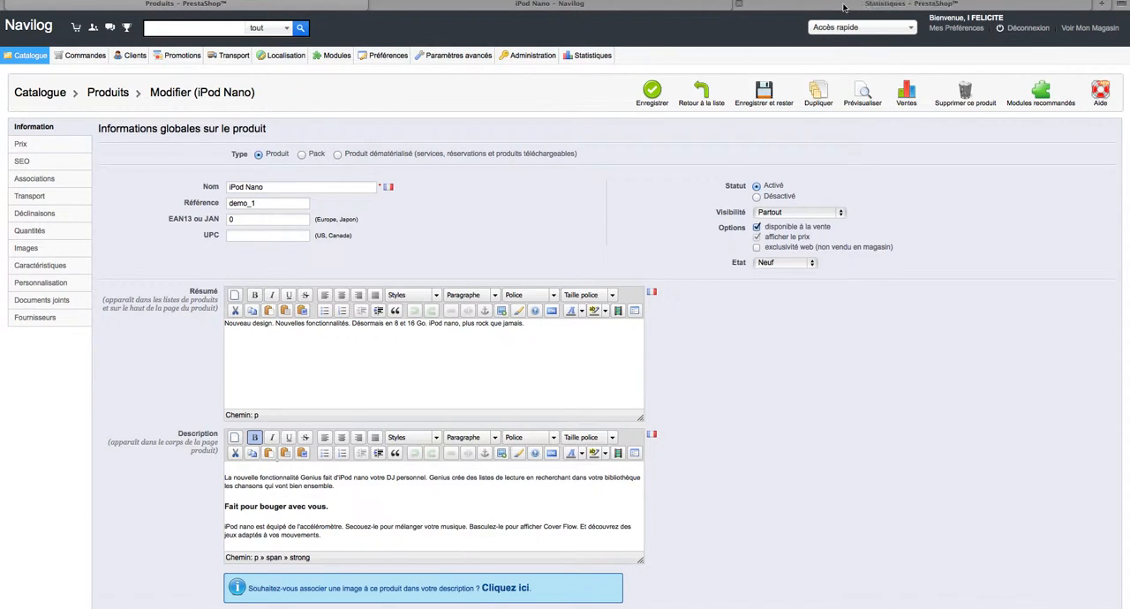
pyautogui.click(843, 7)
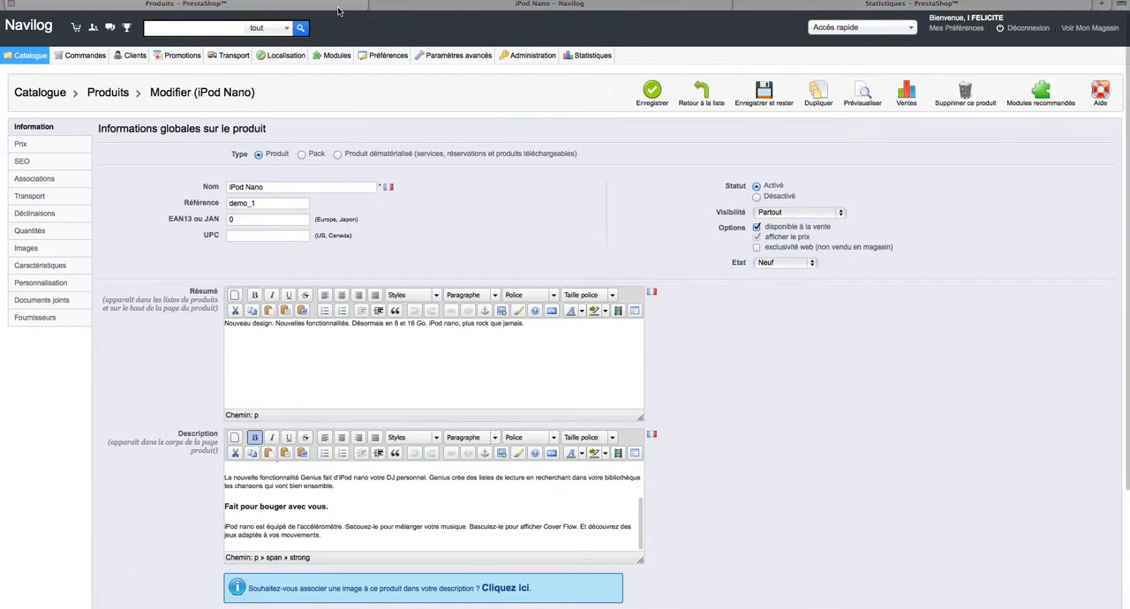
pyautogui.click(340, 9)
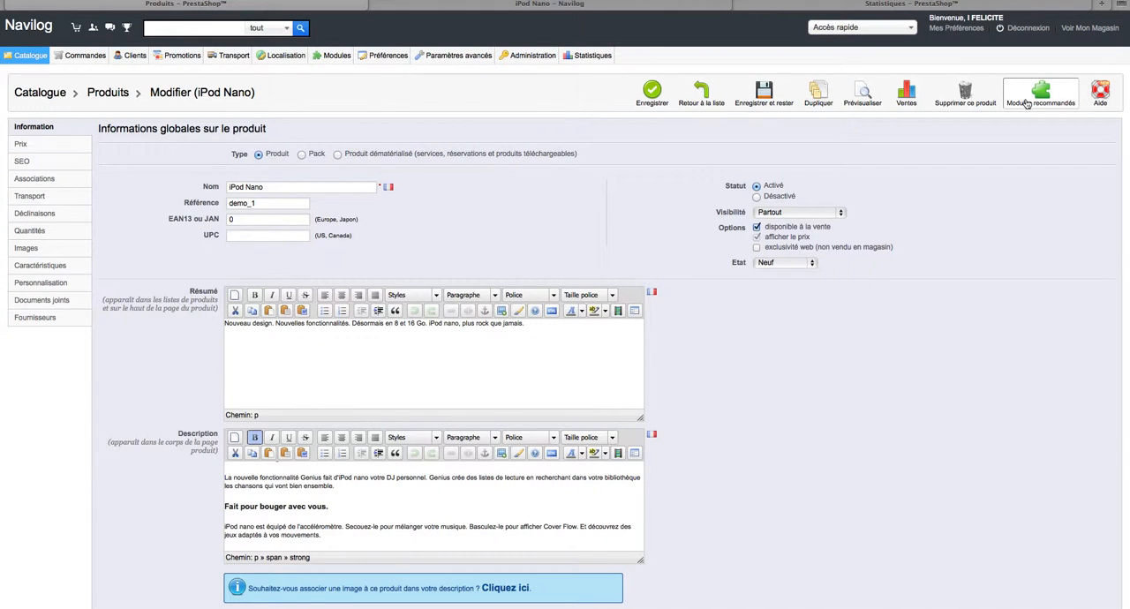
# Look through the online help on managing catalogue products, including its SEO section, and close it.
pyautogui.click(1101, 96)
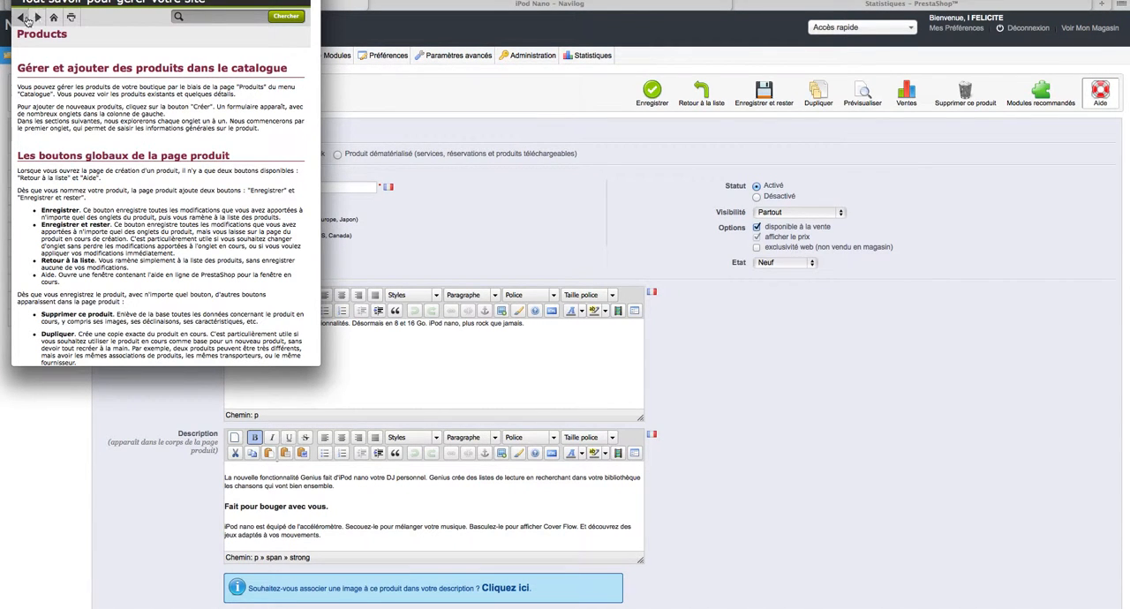
pyautogui.scroll(-15, 64, 97)
pyautogui.scroll(-12, 62, 101)
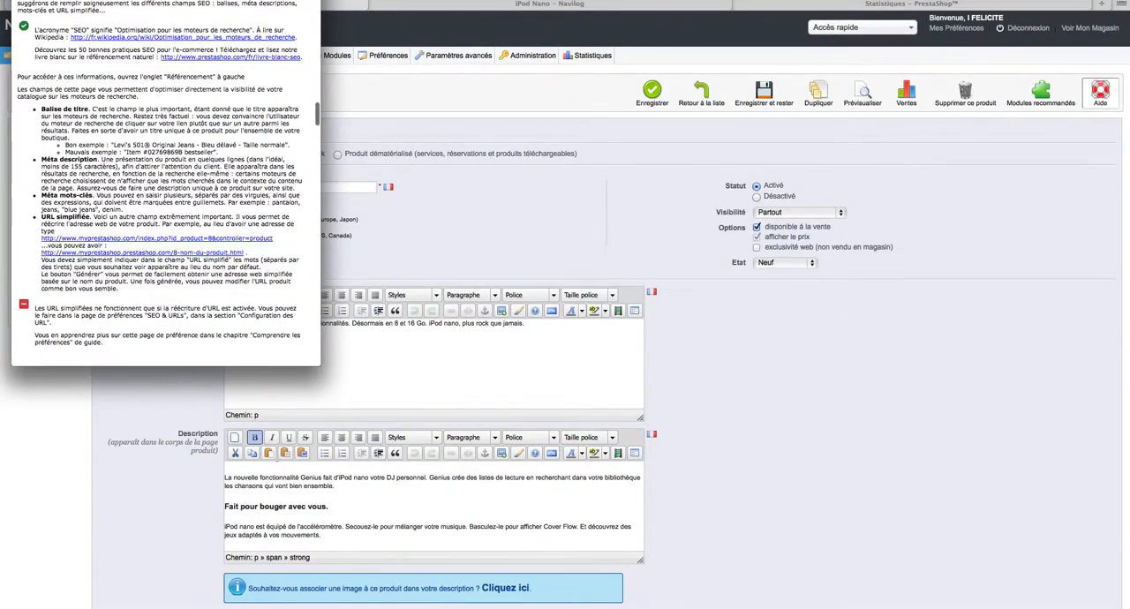
pyautogui.press('super+w')
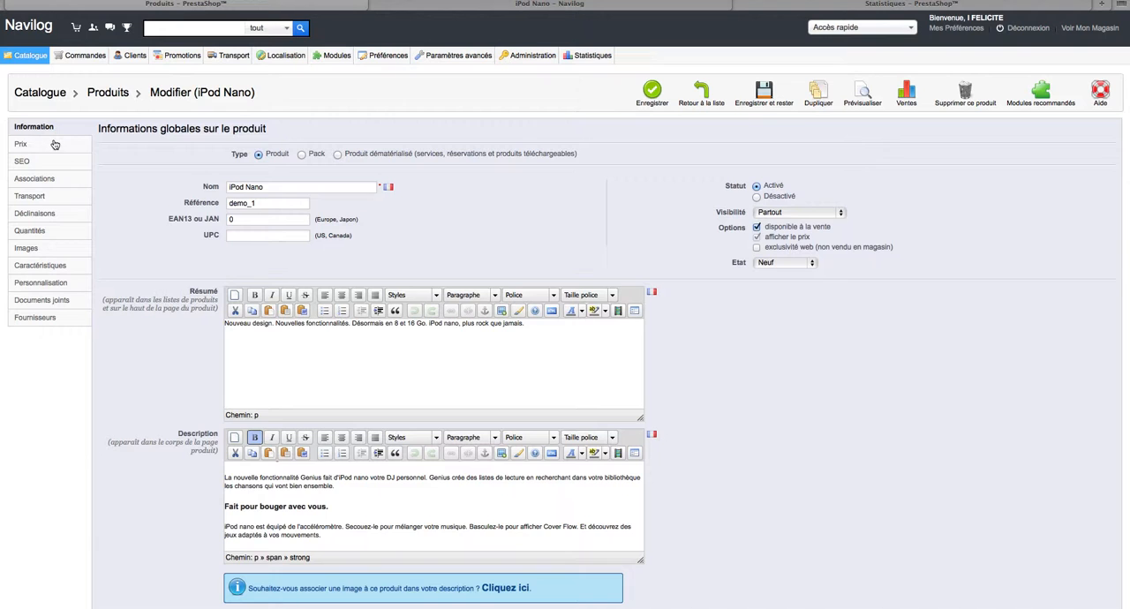
# Review the product's price settings and the title tag field in its SEO settings.
pyautogui.click(21, 144)
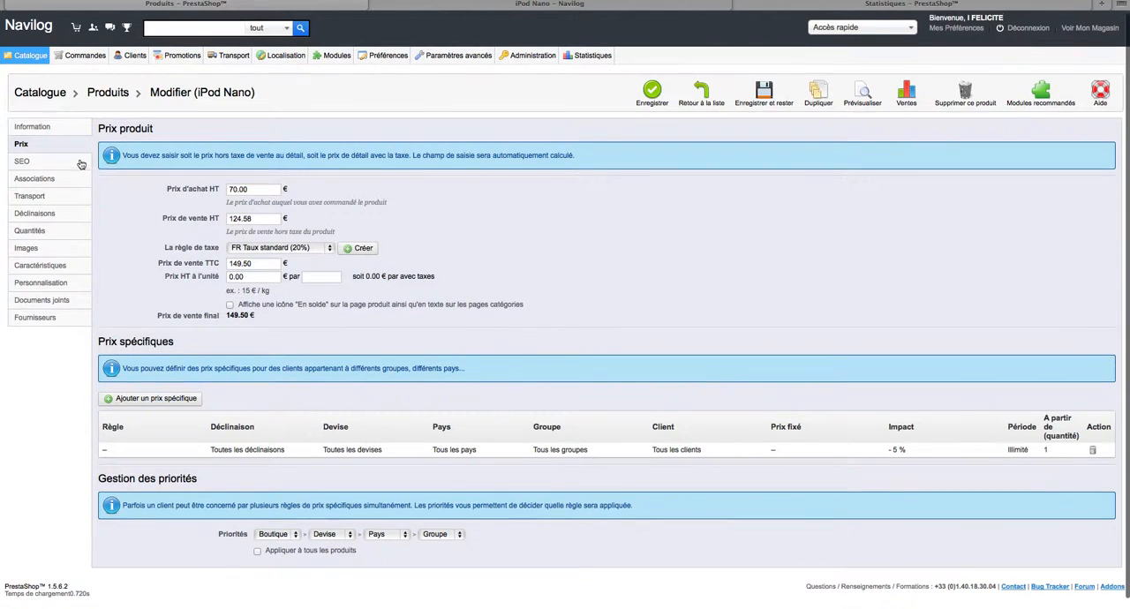
pyautogui.click(80, 164)
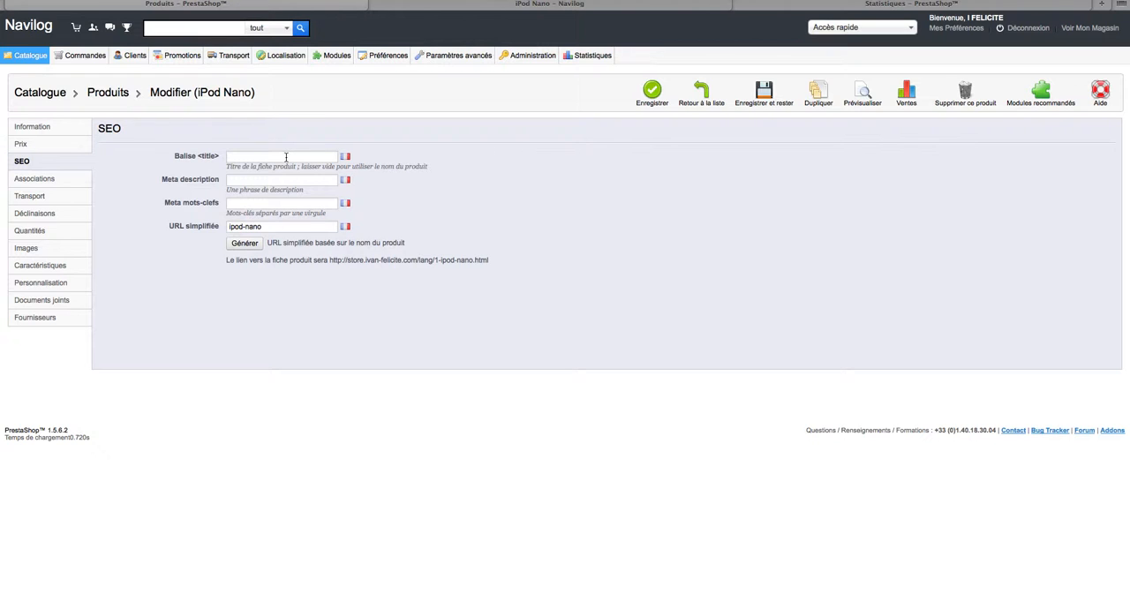
pyautogui.click(286, 157)
pyautogui.click(412, 165)
pyautogui.click(296, 158)
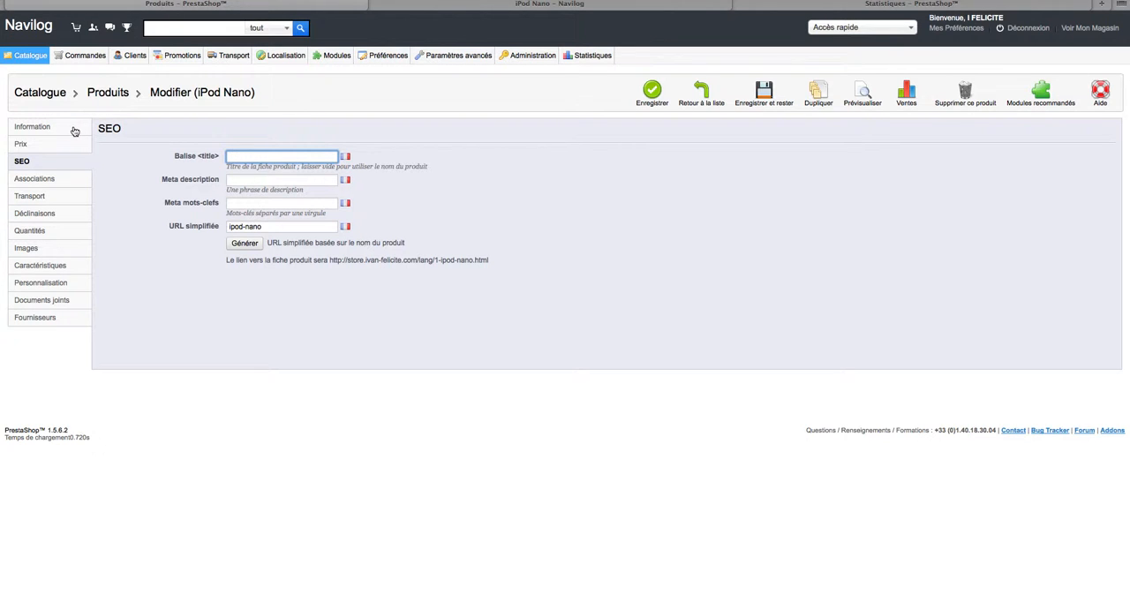
# Set the product's meta description to "iPod Nano, modèle 2013, 16Go, différentes couleurs".
pyautogui.click(245, 180)
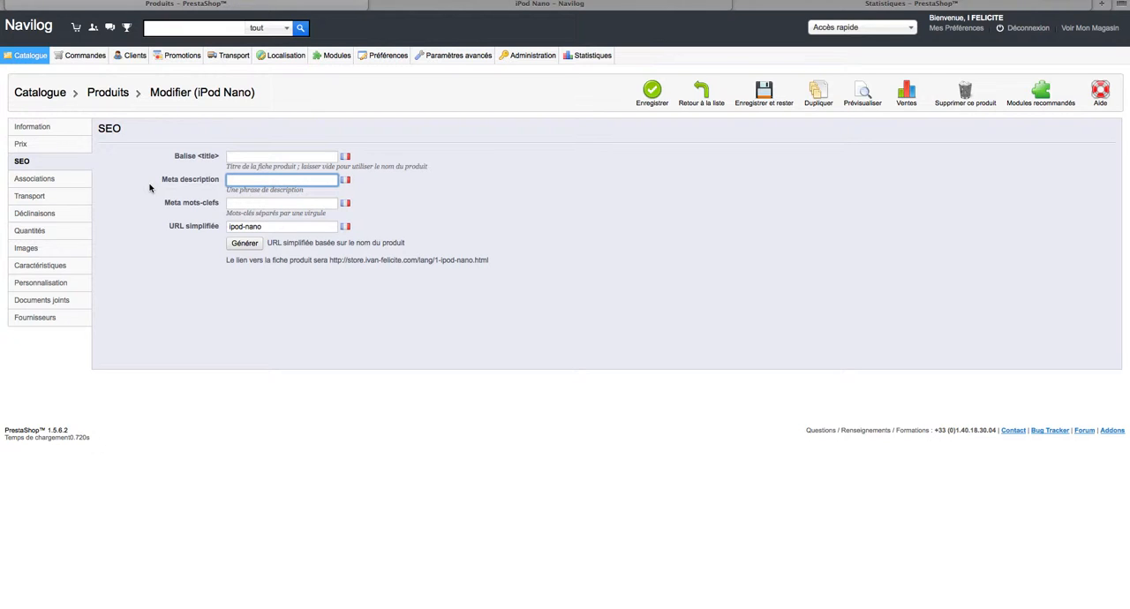
pyautogui.write('iPod')
pyautogui.write(' Nano')
pyautogui.write(', mod')
pyautogui.write('èle 2')
pyautogui.write('01')
pyautogui.write('3')
pyautogui.write(', ')
pyautogui.write('16Go')
pyautogui.write(', différe')
pyautogui.write('ntes couleurs')
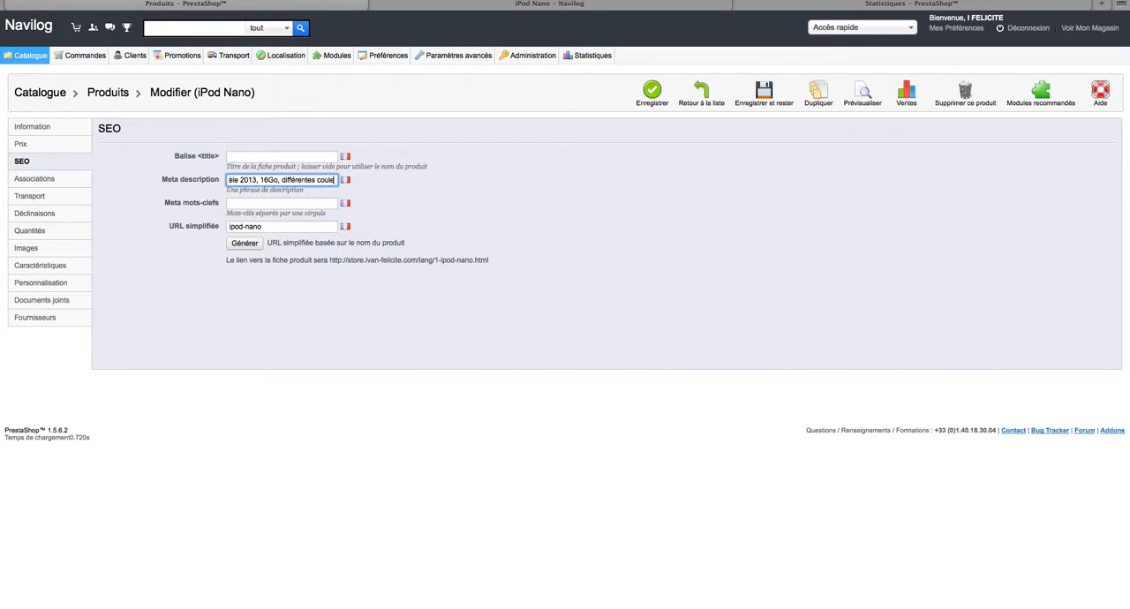
# Enter "ipod,nano,16Go" as the product's meta keywords and return to its general information.
pyautogui.click(231, 202)
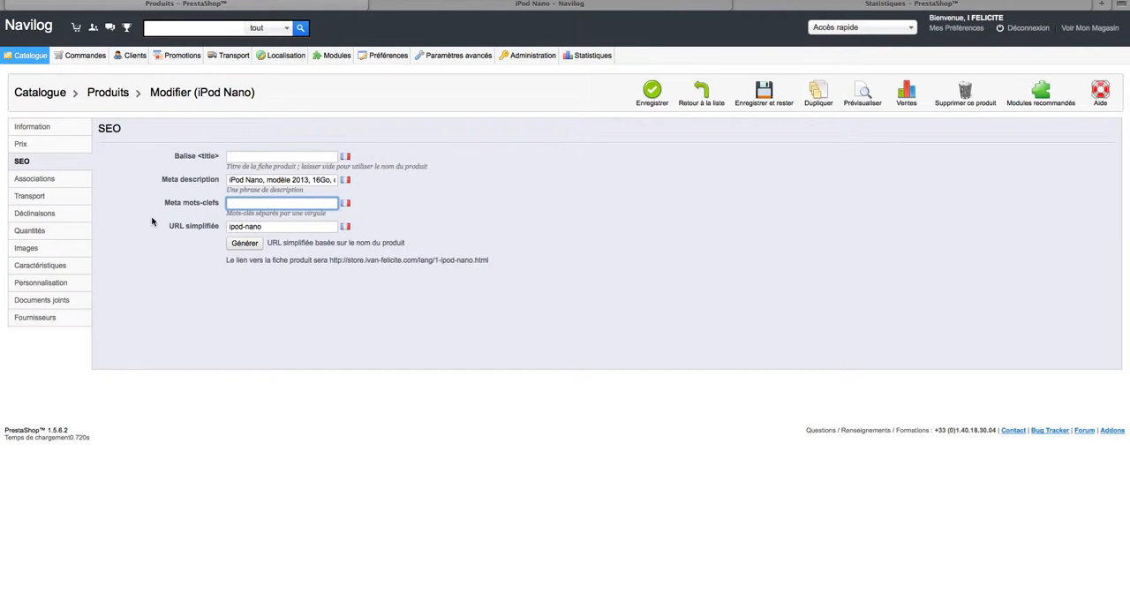
pyautogui.write('ipod,nano,16Go')
pyautogui.click(66, 132)
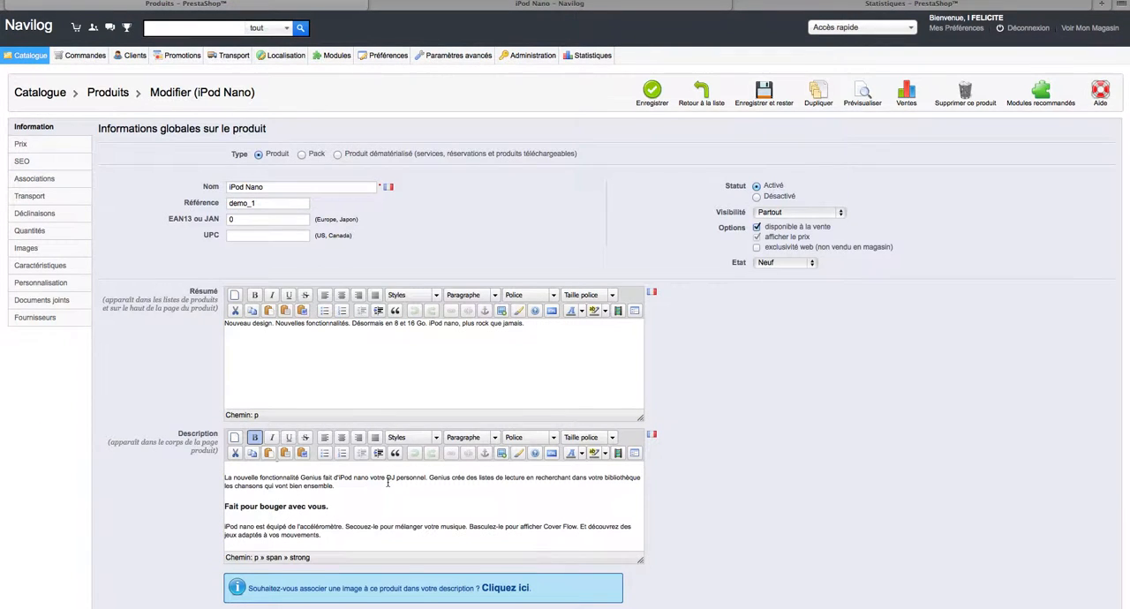
# Consult the product description for more keywords and append "Genius,DJ" to the product's meta keywords.
pyautogui.scroll(-2, 387, 482)
pyautogui.moveTo(387, 420); pyautogui.dragTo(434, 431)
pyautogui.click(439, 443)
pyautogui.scroll(2, 440, 444)
pyautogui.scroll(4, 440, 444)
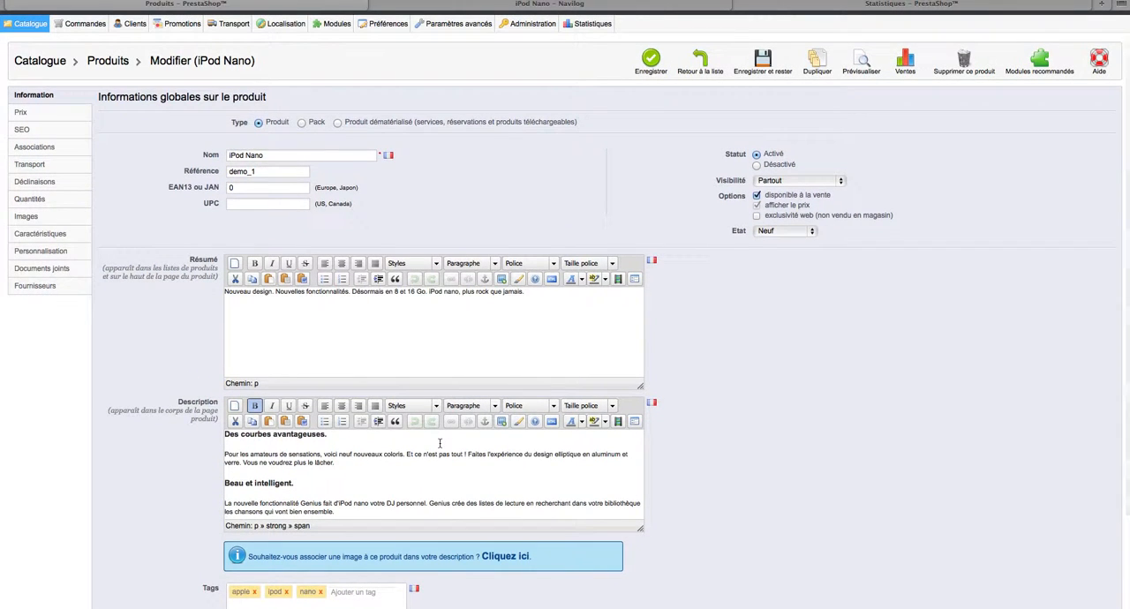
pyautogui.click(58, 130)
pyautogui.click(303, 207)
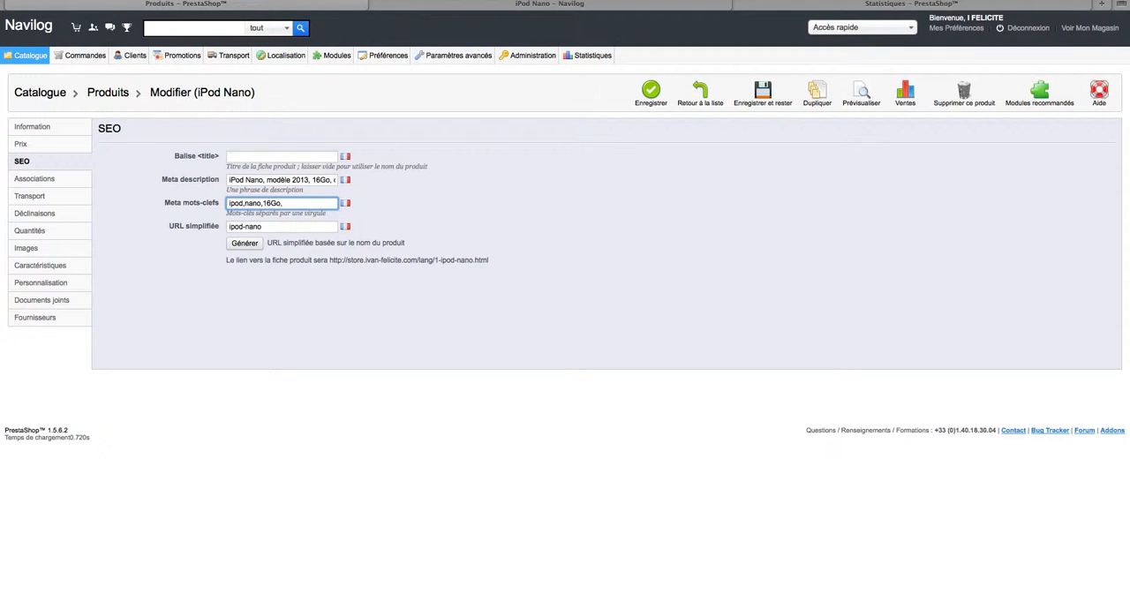
pyautogui.write('Genius,DJ')
# Examine the product's category associations and compare them with the storefront home page's featured products.
pyautogui.click(77, 186)
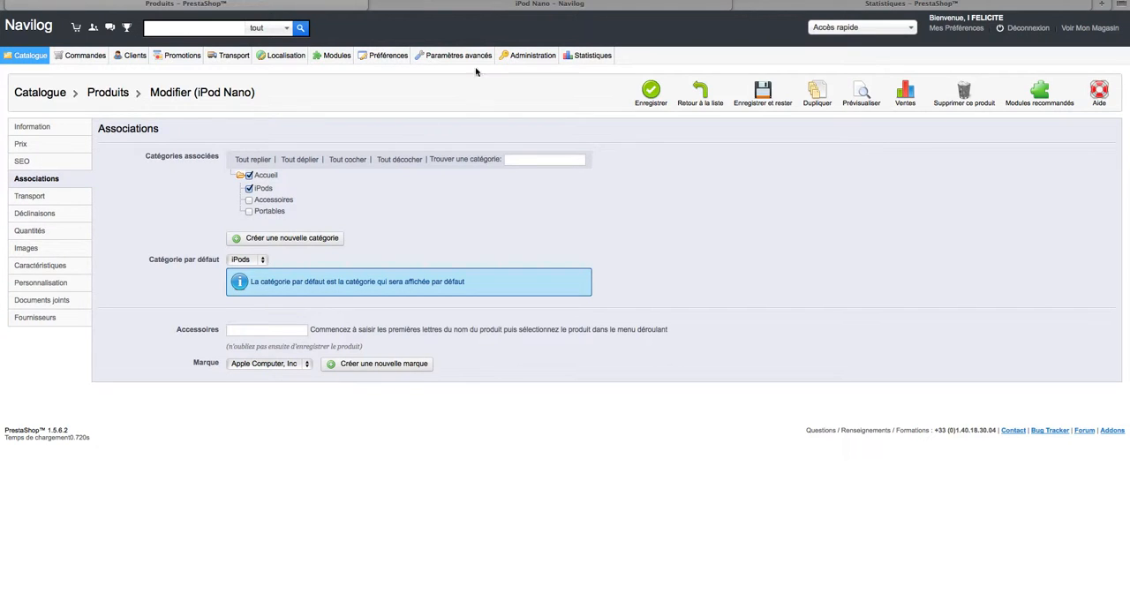
pyautogui.click(492, 9)
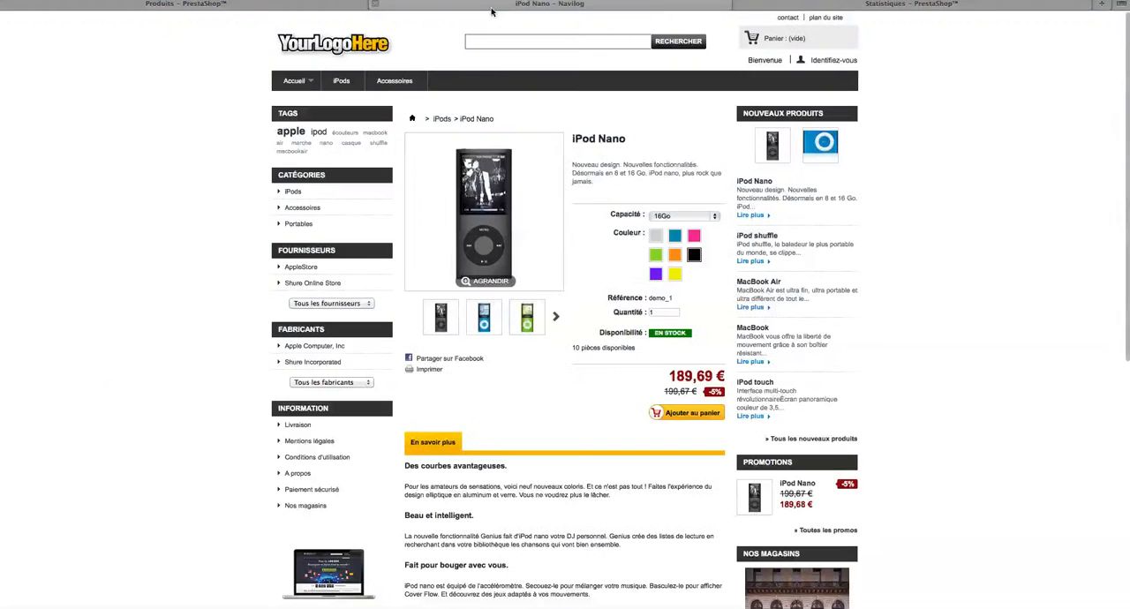
pyautogui.click(328, 48)
pyautogui.scroll(-1, 214, 118)
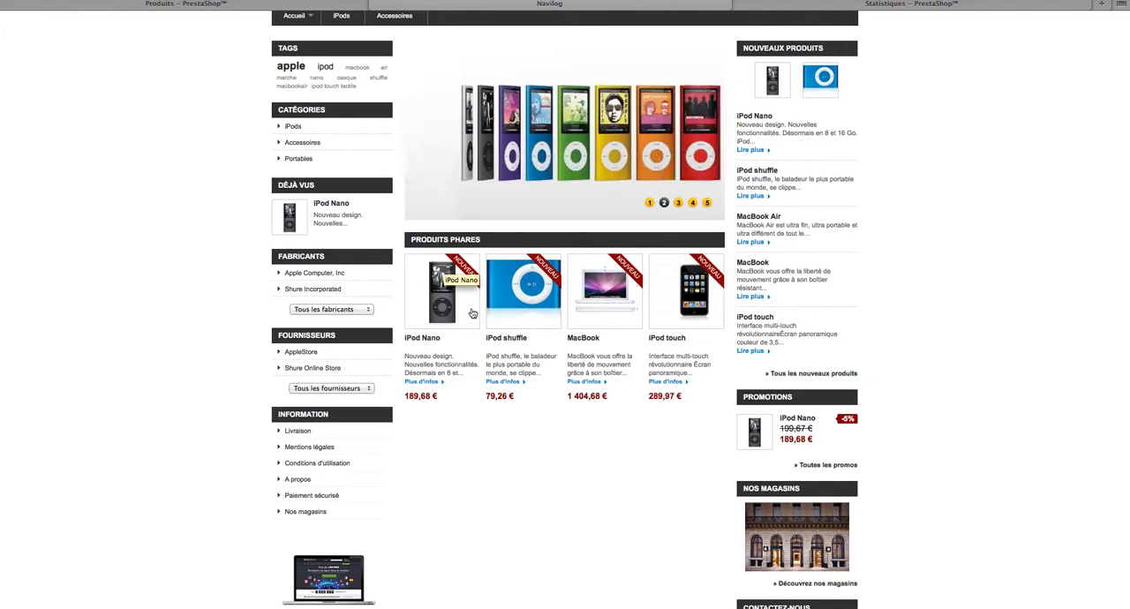
pyautogui.click(209, 6)
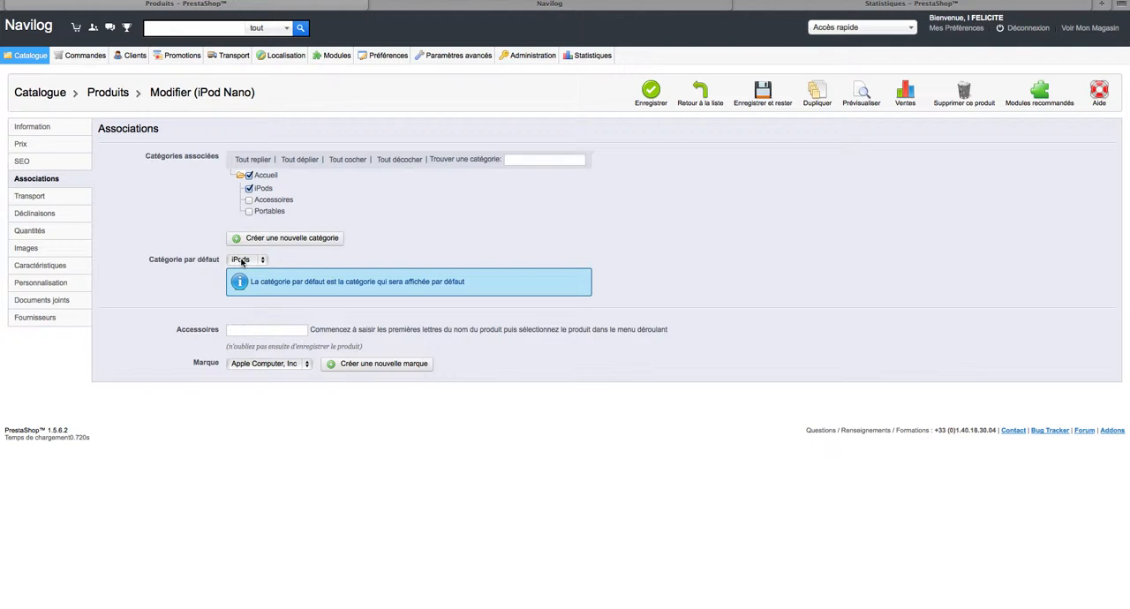
# Add "Housse portefeuille en cuir (iPod nano) - Noir/Chocolat" as an accessory of the product and check its brand options.
pyautogui.click(258, 329)
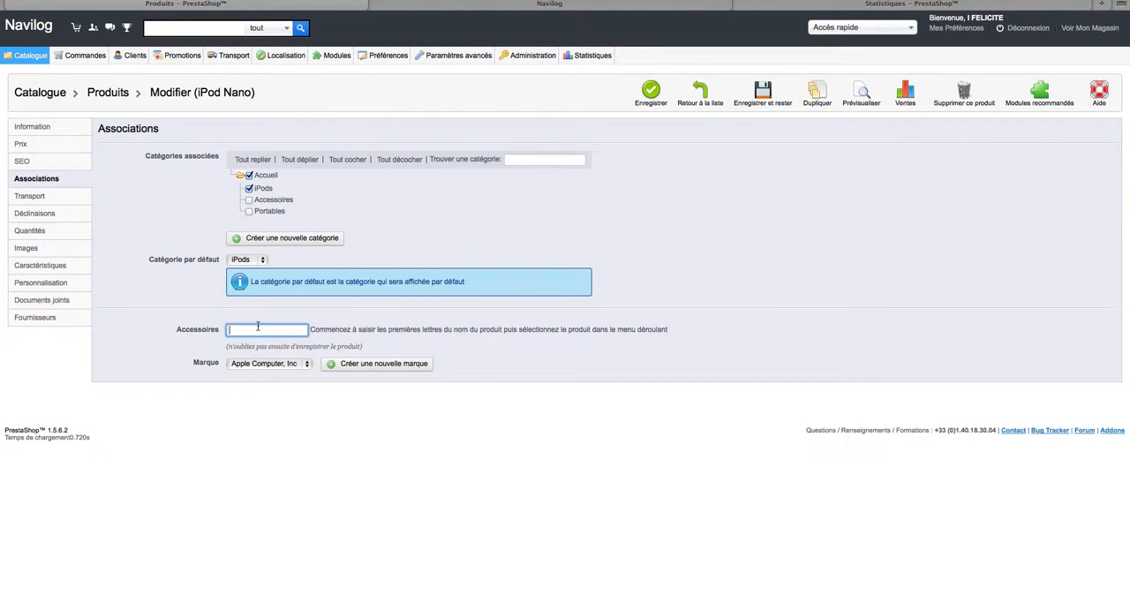
pyautogui.write('aacBook Air (ref: demo')
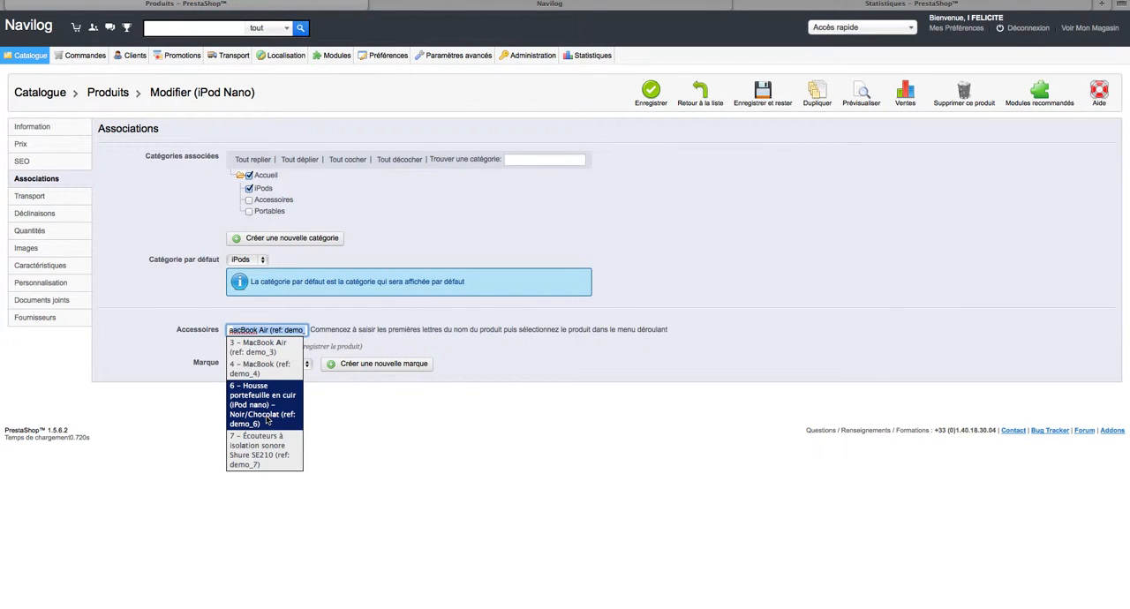
pyautogui.click(266, 420)
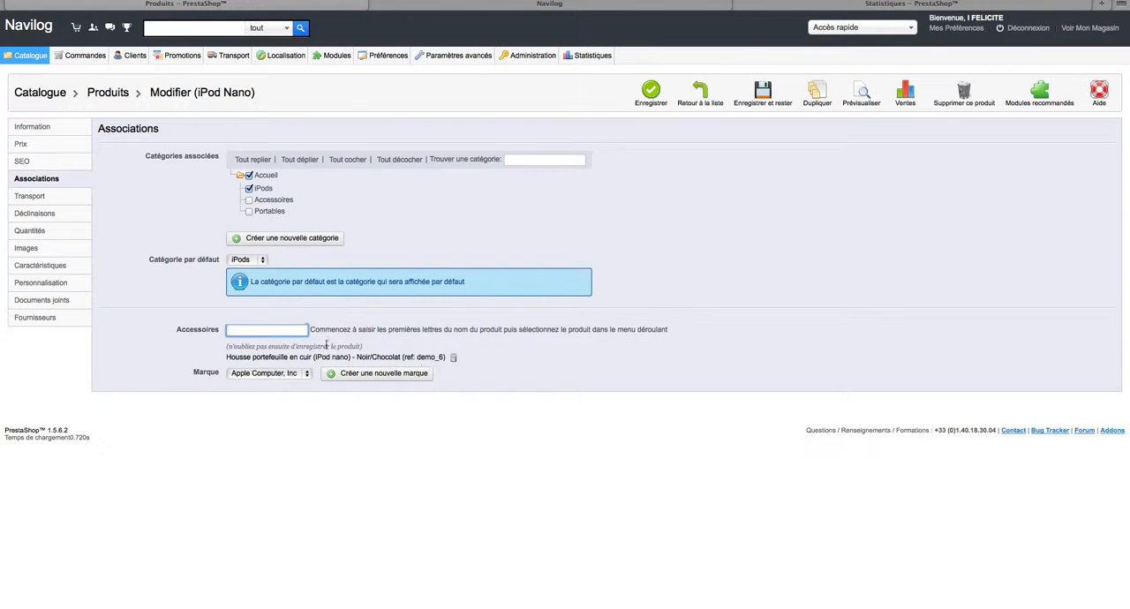
pyautogui.click(276, 375)
pyautogui.click(276, 376)
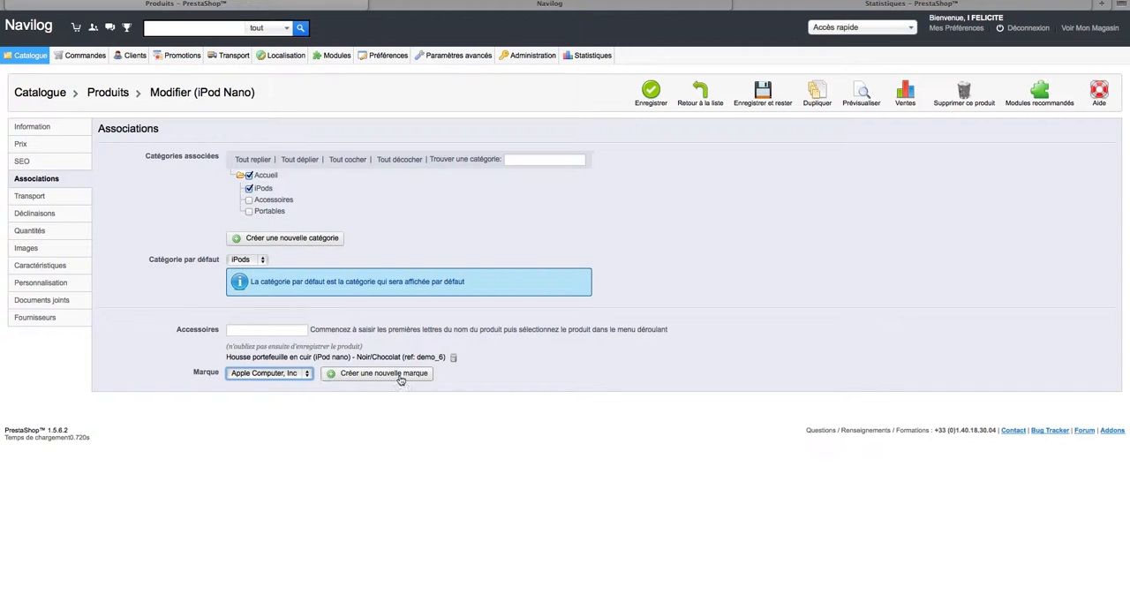
pyautogui.click(115, 216)
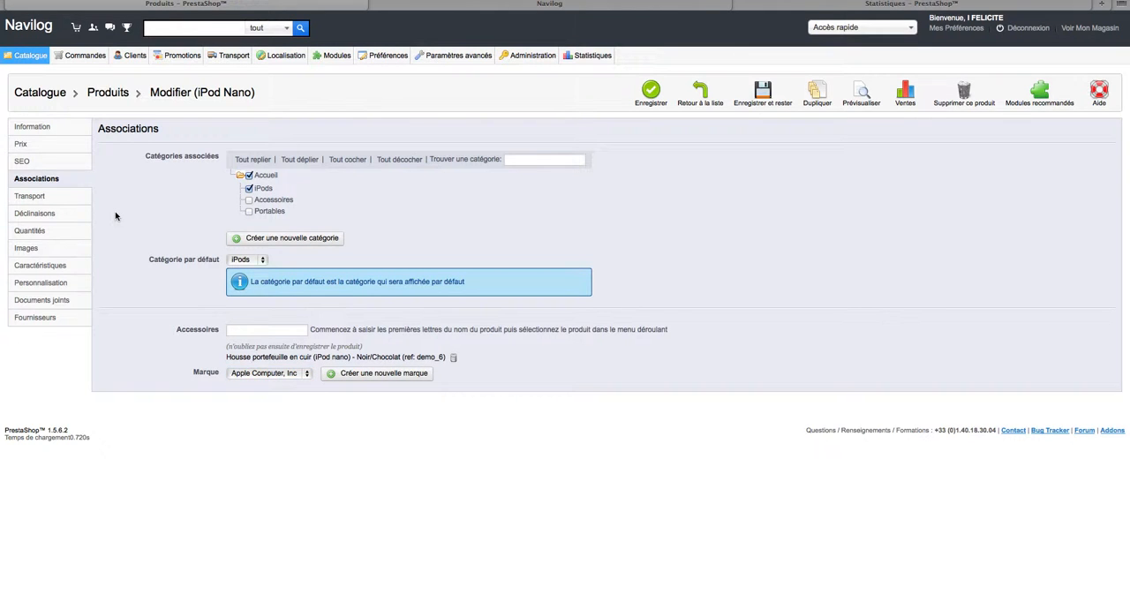
# Review the product's package weight, additional shipping cost and carrier choices in its transport settings, leaving every carrier deselected.
pyautogui.click(56, 198)
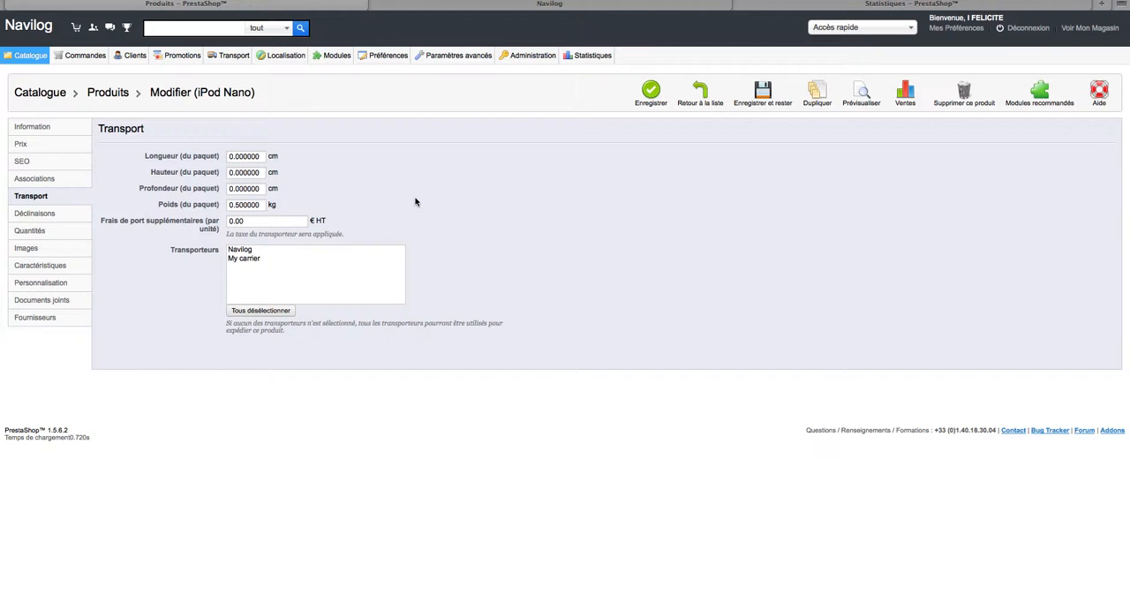
pyautogui.click(261, 208)
pyautogui.click(325, 189)
pyautogui.click(301, 223)
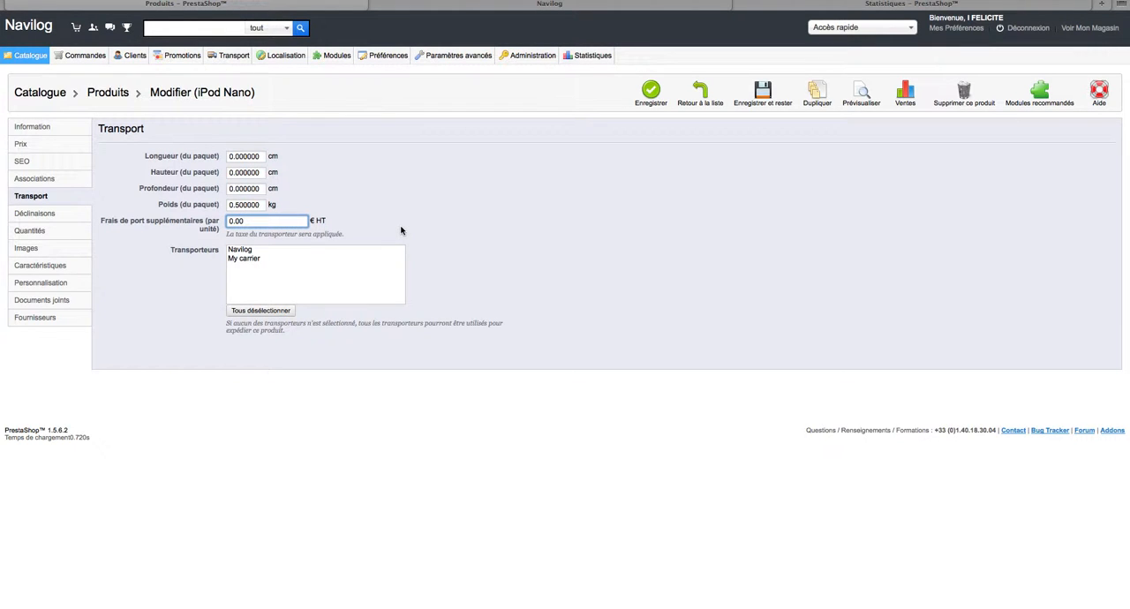
pyautogui.click(495, 245)
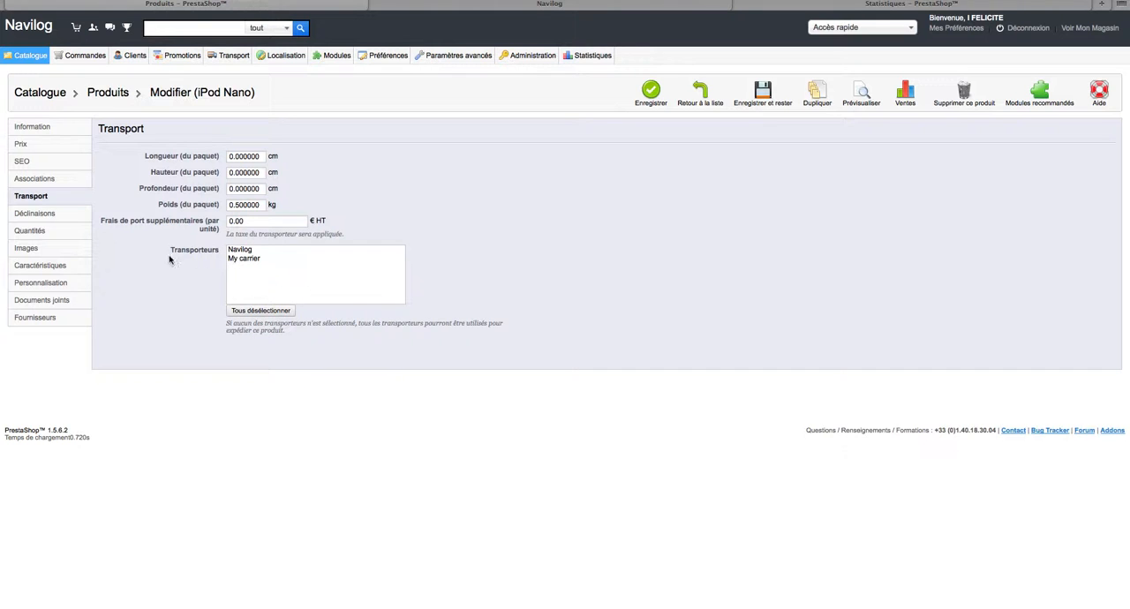
pyautogui.click(254, 253)
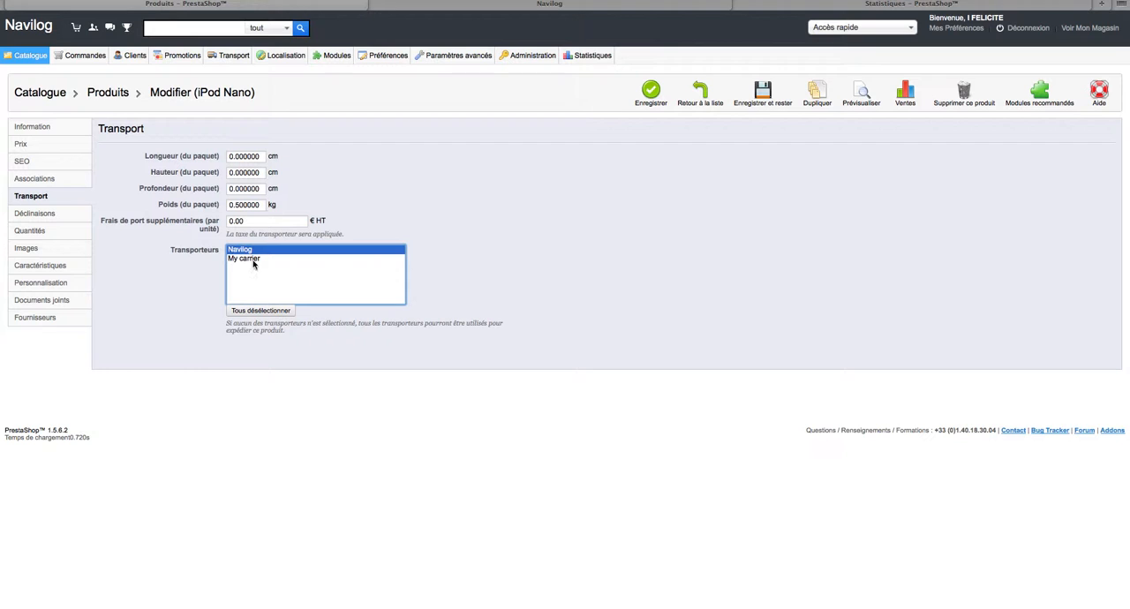
pyautogui.click(262, 312)
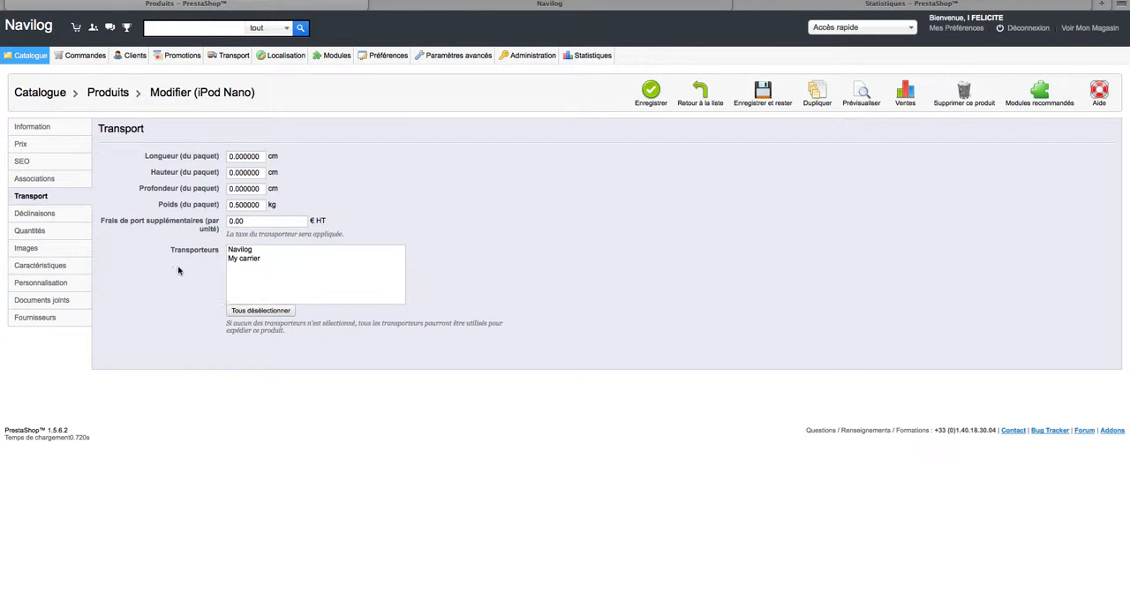
# Save the product while staying on its variations page, and open the combination generator.
pyautogui.click(65, 219)
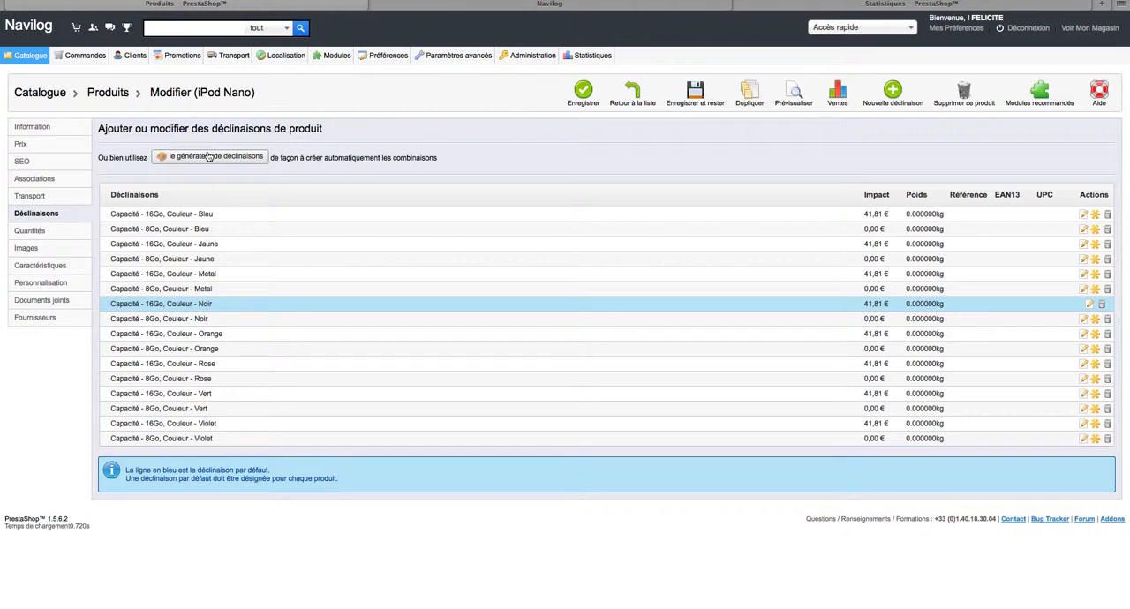
pyautogui.click(692, 103)
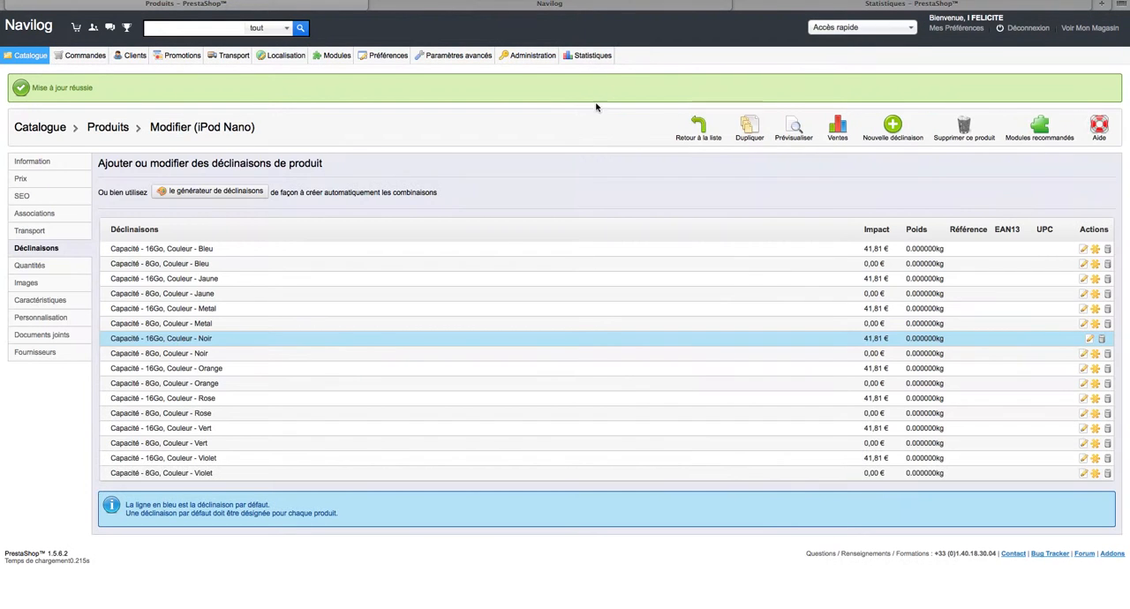
pyautogui.click(239, 193)
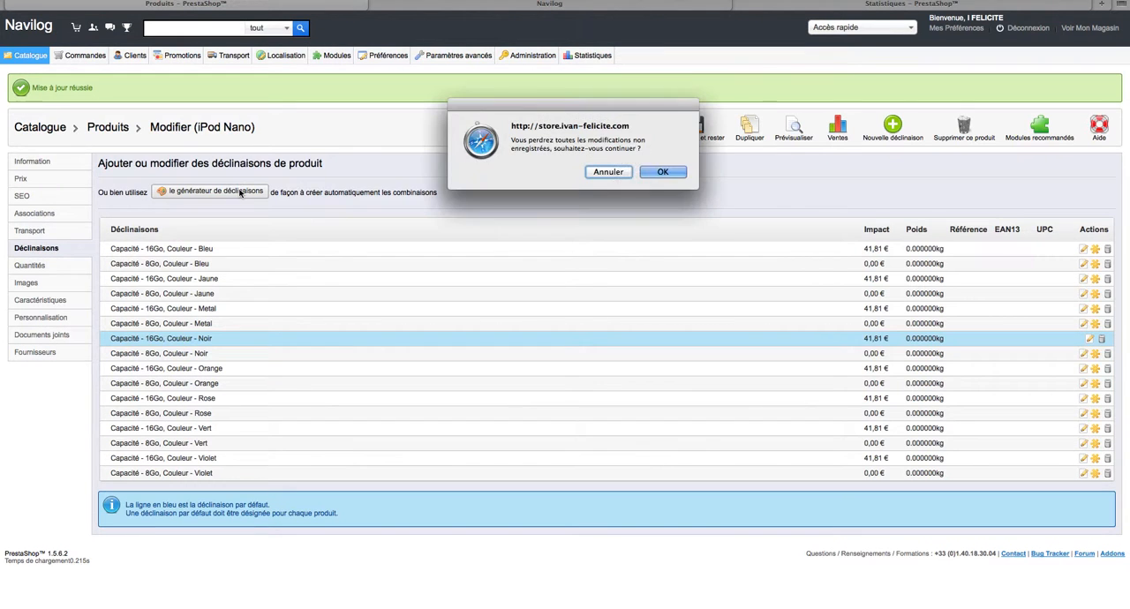
pyautogui.click(668, 176)
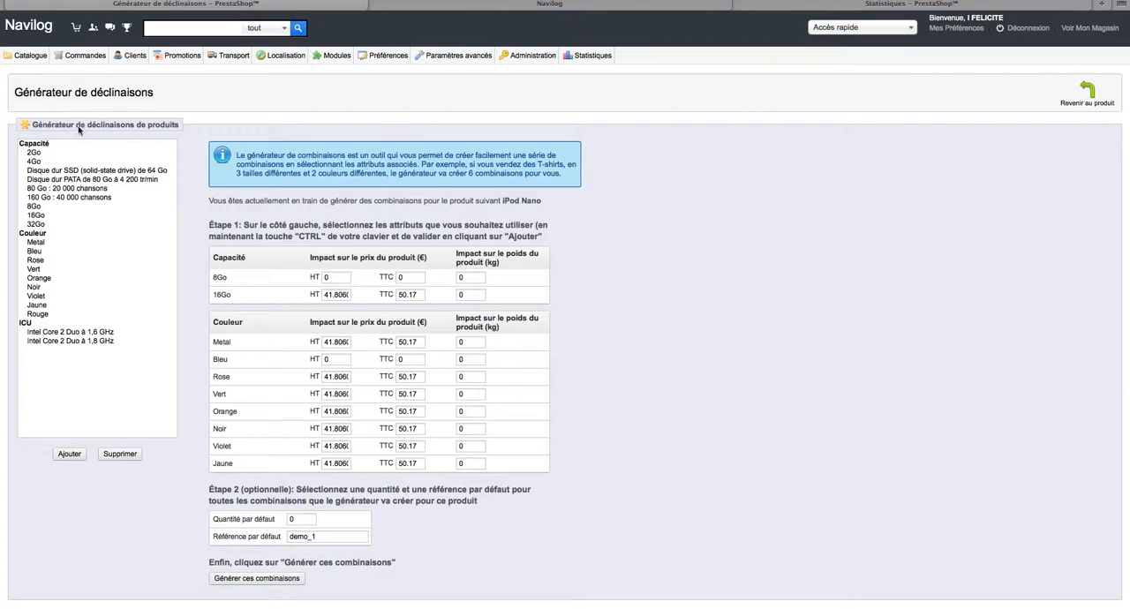
# Add all the colour attributes from Metal to Rouge to the iPod Nano's combinations in the generator.
pyautogui.click(67, 243)
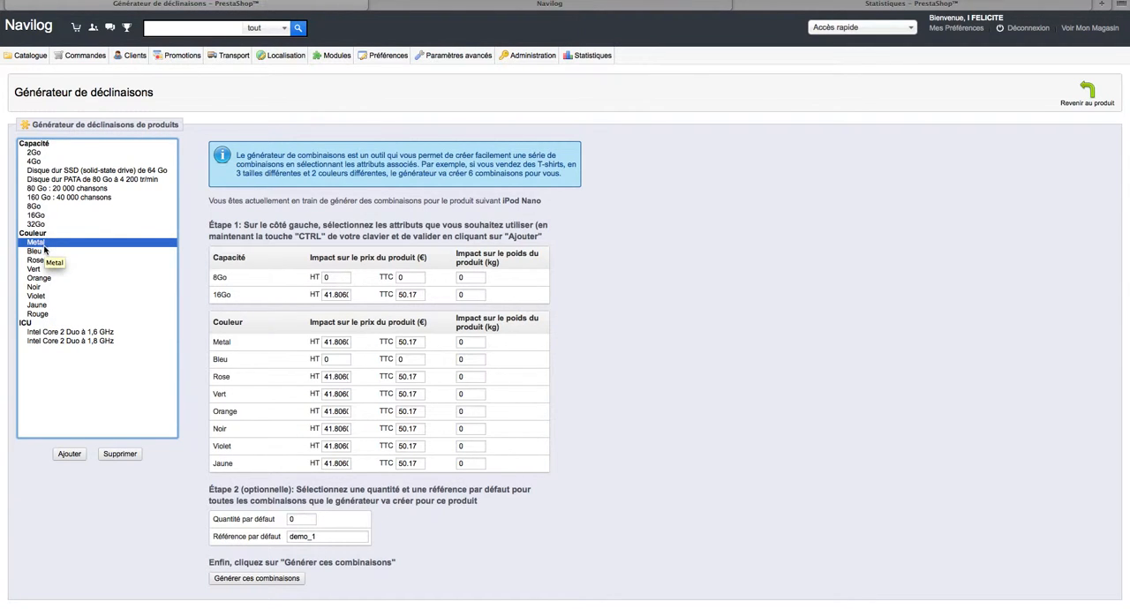
pyautogui.keyDown('shift'); pyautogui.click(42, 315); pyautogui.keyUp('shift')
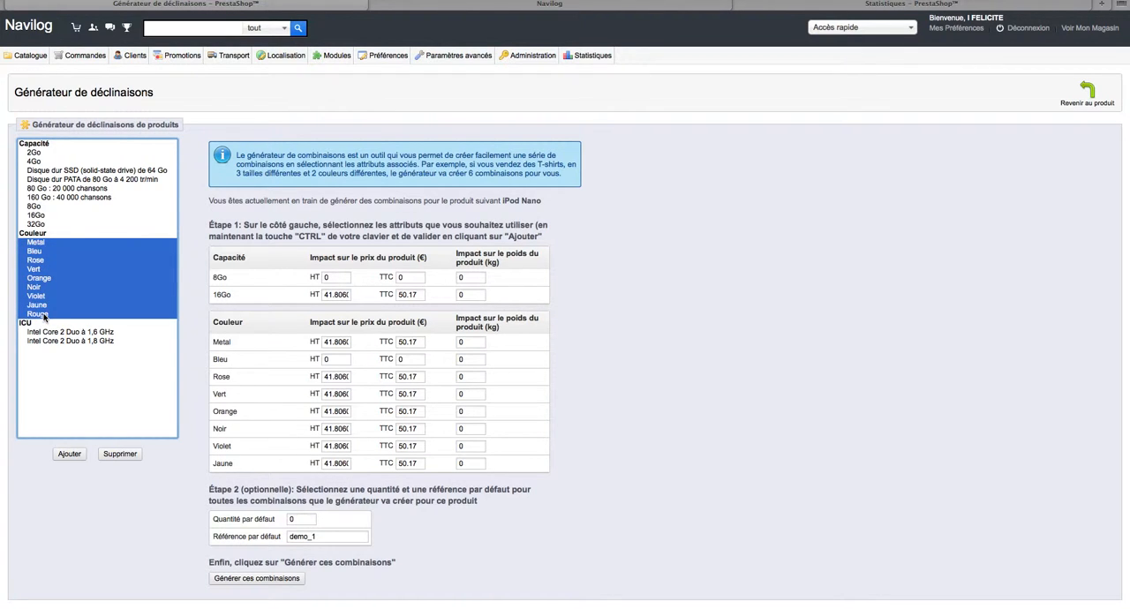
pyautogui.click(68, 454)
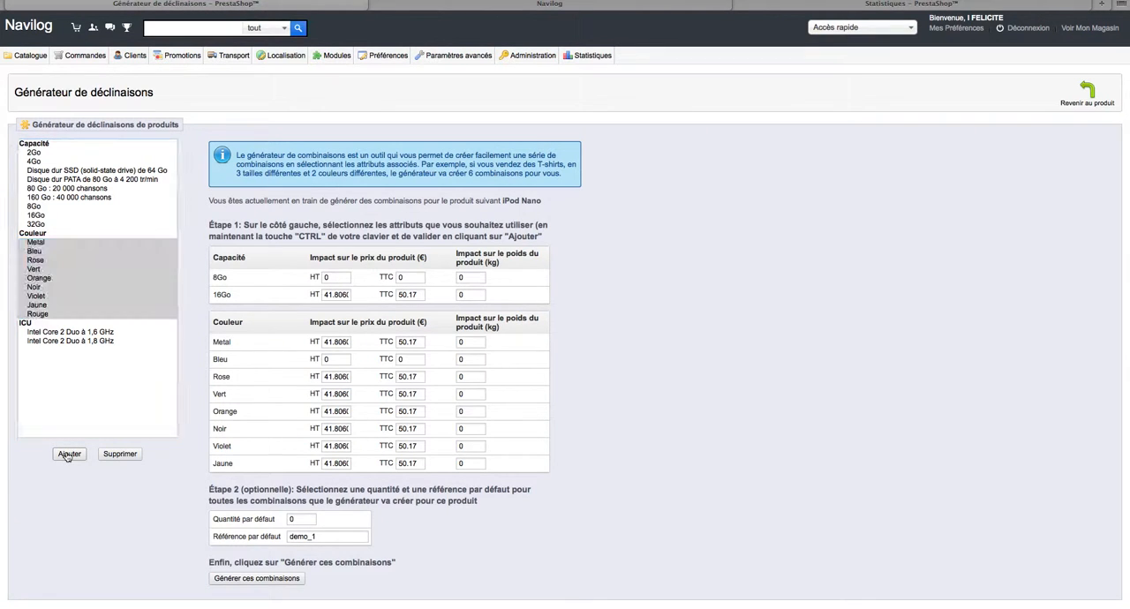
pyautogui.moveTo(212, 323); pyautogui.dragTo(547, 489)
pyautogui.click(547, 489)
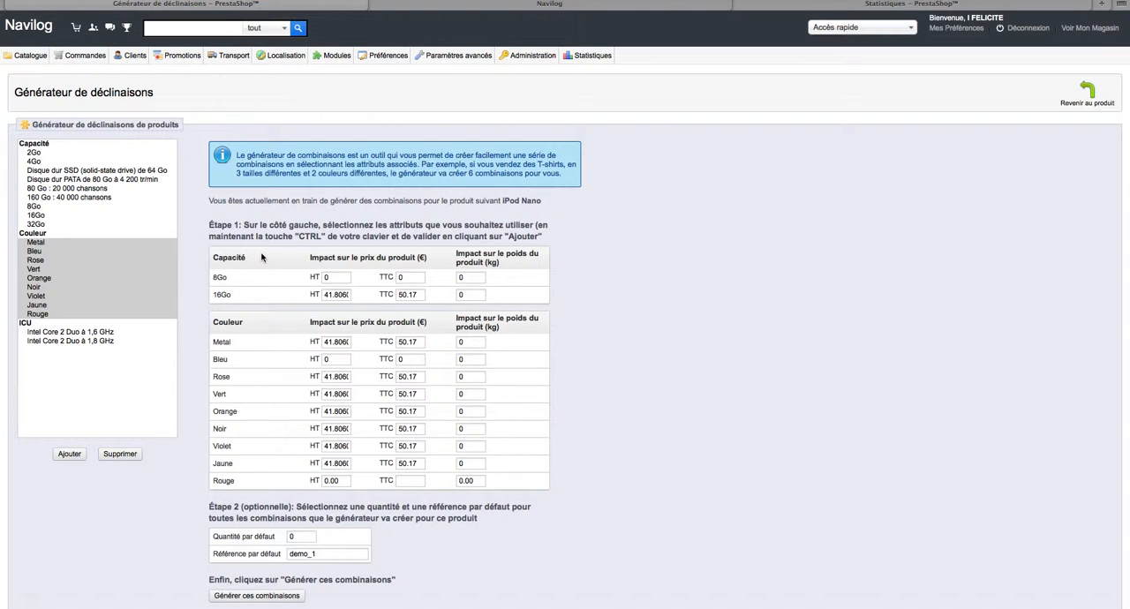
# Check the capacity and colour price impacts and generate the iPod Nano's combinations.
pyautogui.moveTo(257, 262); pyautogui.dragTo(213, 258)
pyautogui.moveTo(251, 324); pyautogui.dragTo(212, 323)
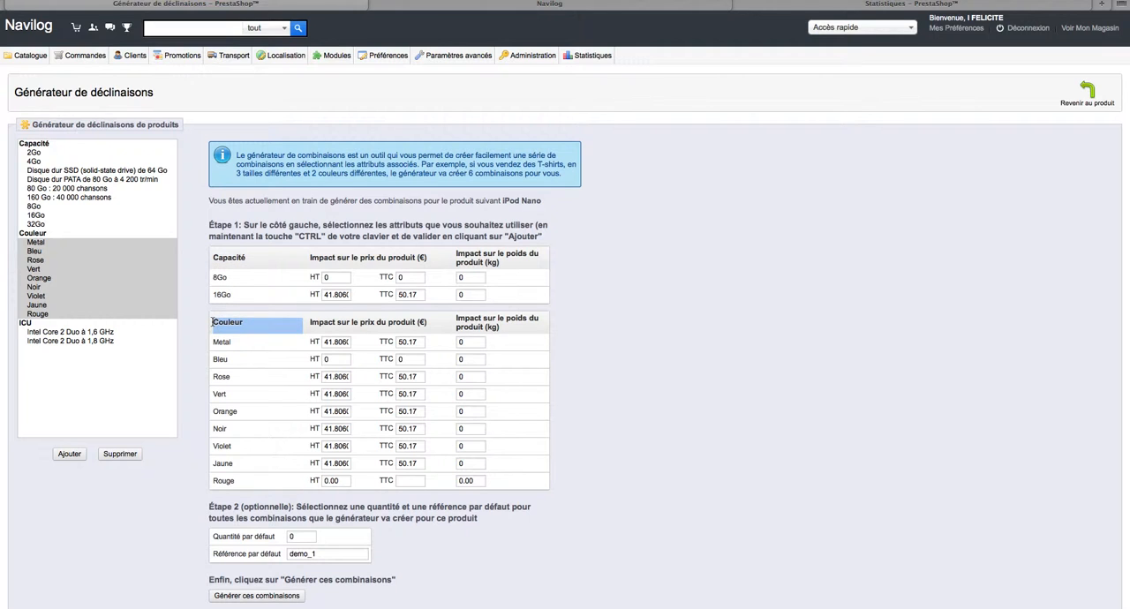
pyautogui.click(213, 323)
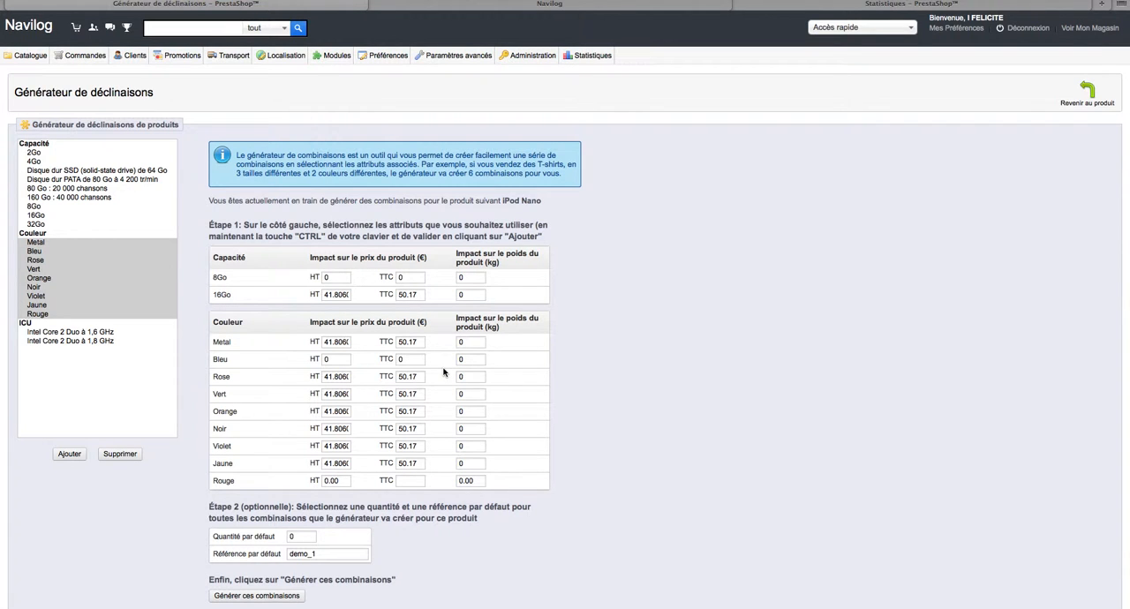
pyautogui.scroll(-3, 433, 372)
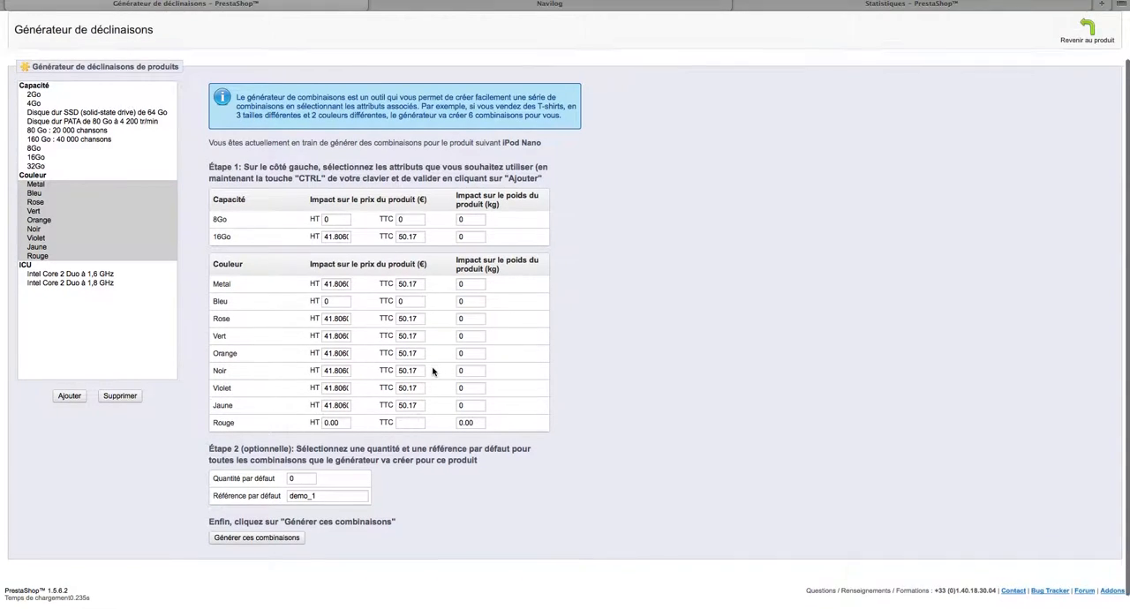
pyautogui.scroll(2, 433, 372)
pyautogui.scroll(-2, 434, 389)
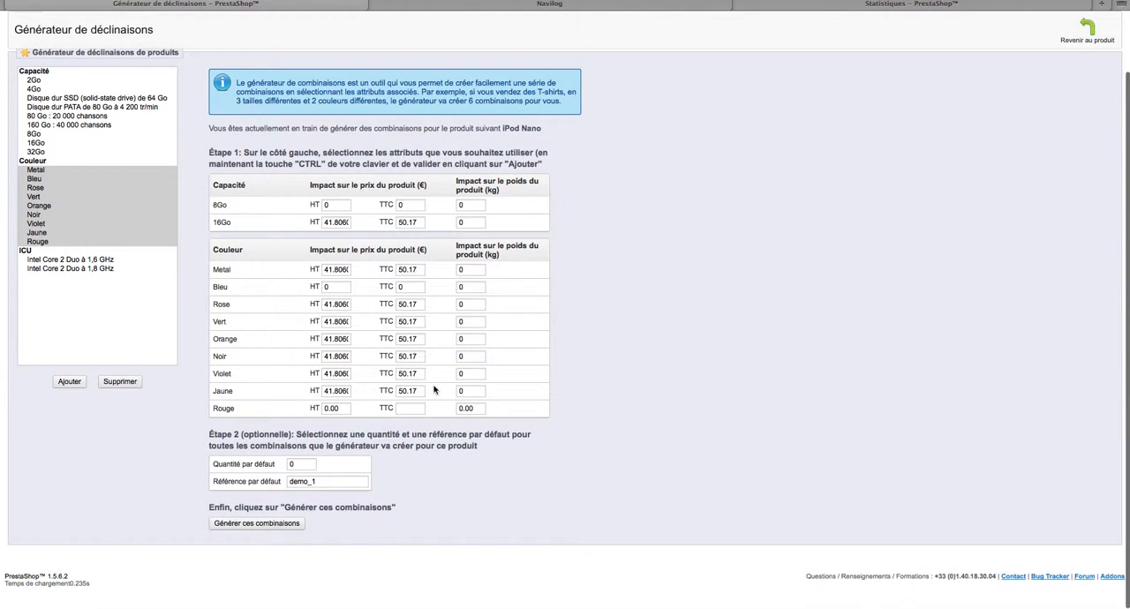
pyautogui.click(268, 526)
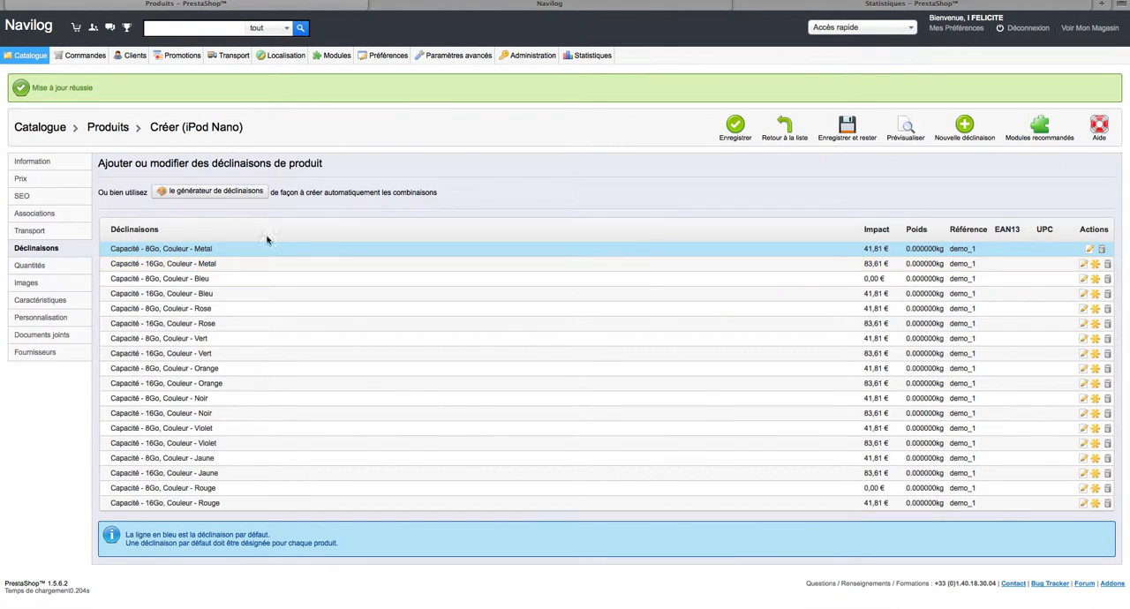
# Check the iPod Nano's storefront page, choosing the blue colour and 16Go capacity to compare the price of each variation.
pyautogui.click(676, 9)
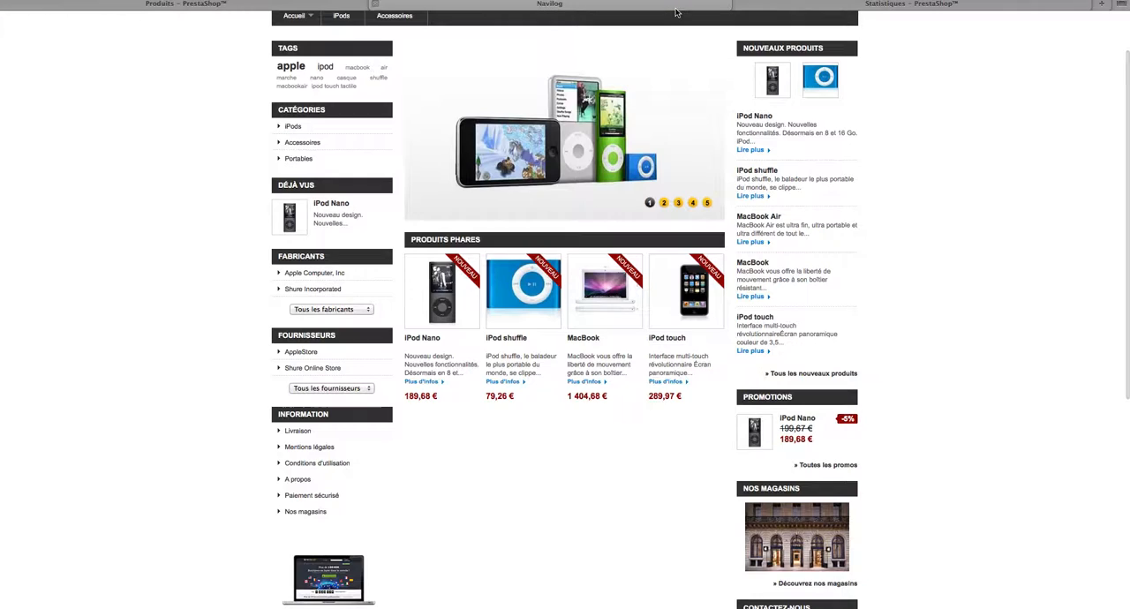
pyautogui.click(471, 274)
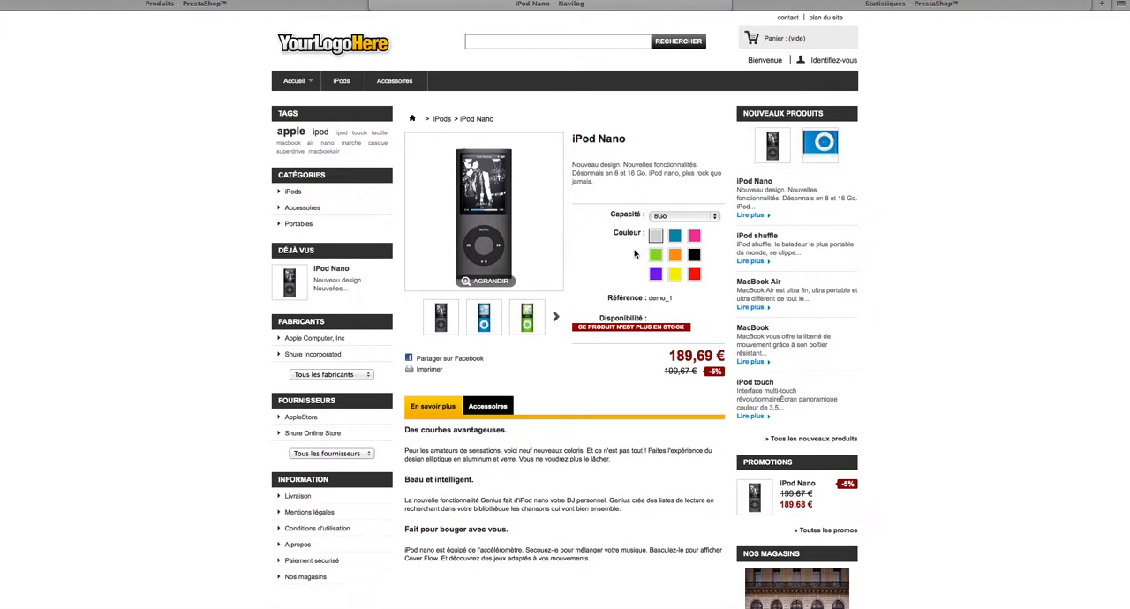
pyautogui.click(676, 237)
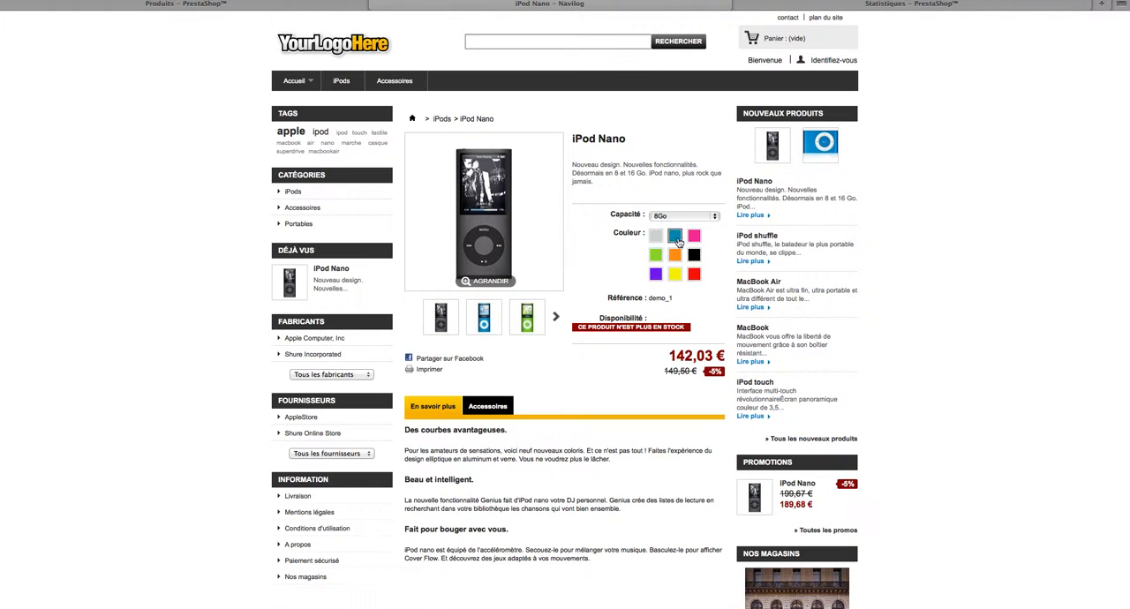
pyautogui.click(671, 217)
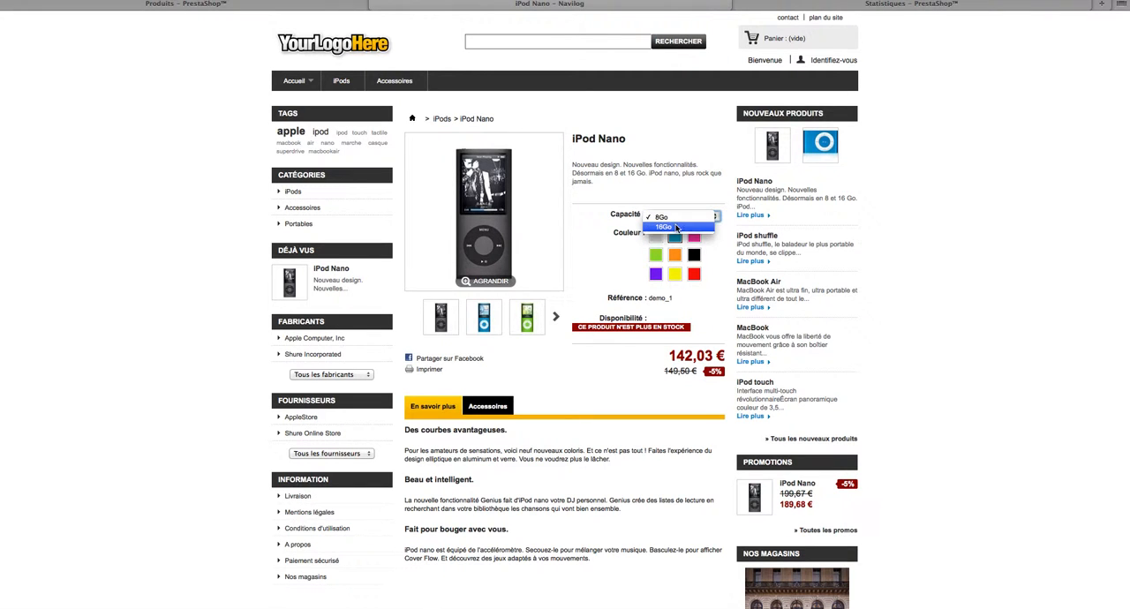
pyautogui.click(677, 227)
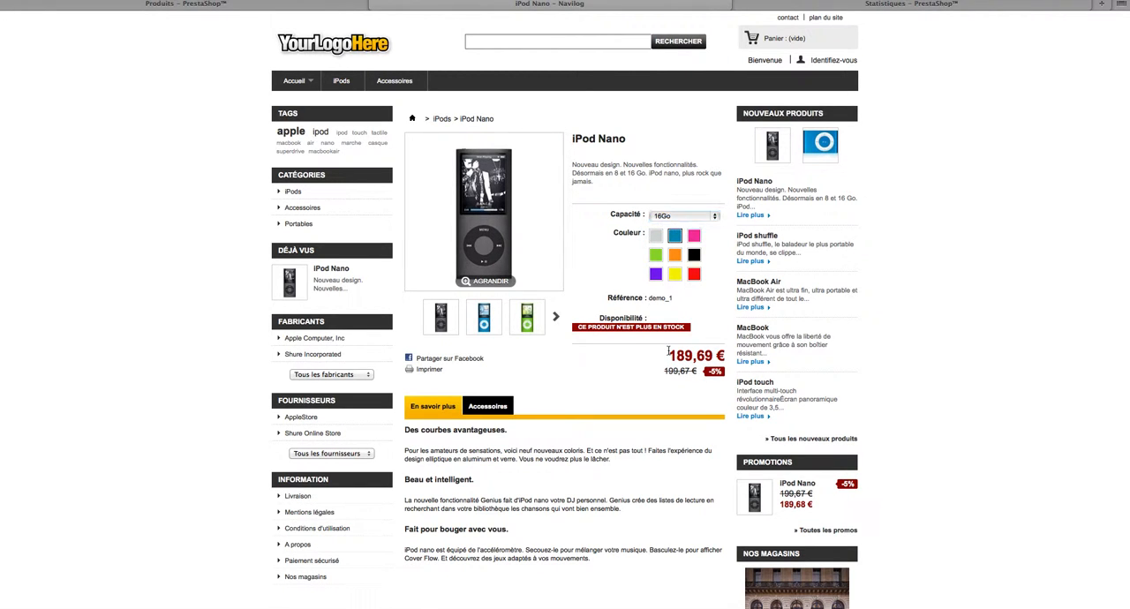
pyautogui.moveTo(667, 353); pyautogui.dragTo(724, 358)
# Return to the back office and review the iPod Nano's quantities page, including per-variation stock, out-of-stock order options and availability messages.
pyautogui.click(225, 7)
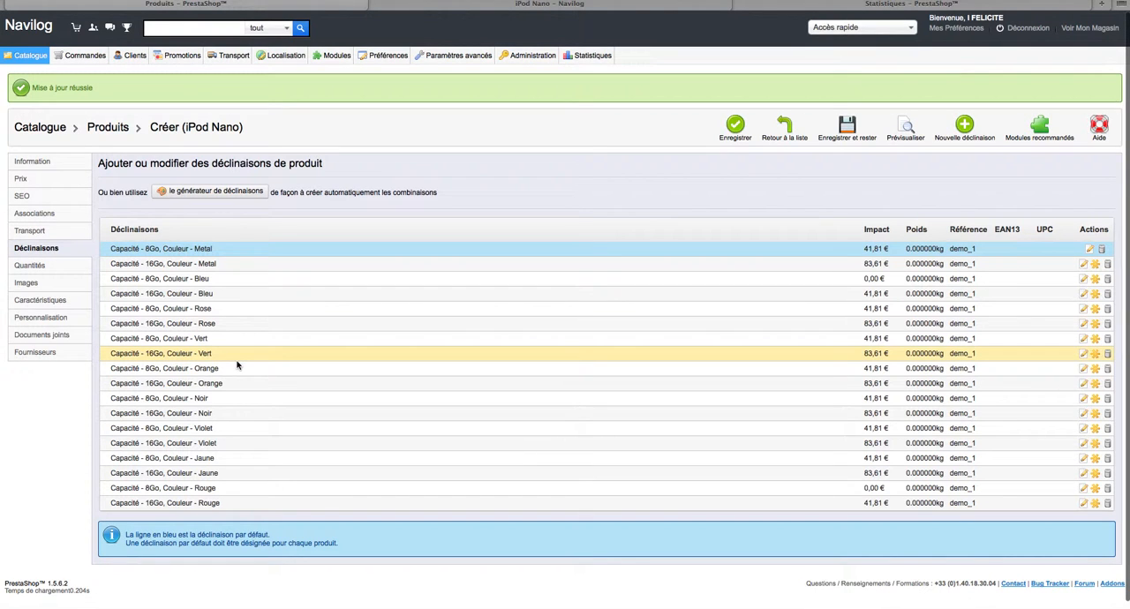
pyautogui.click(16, 270)
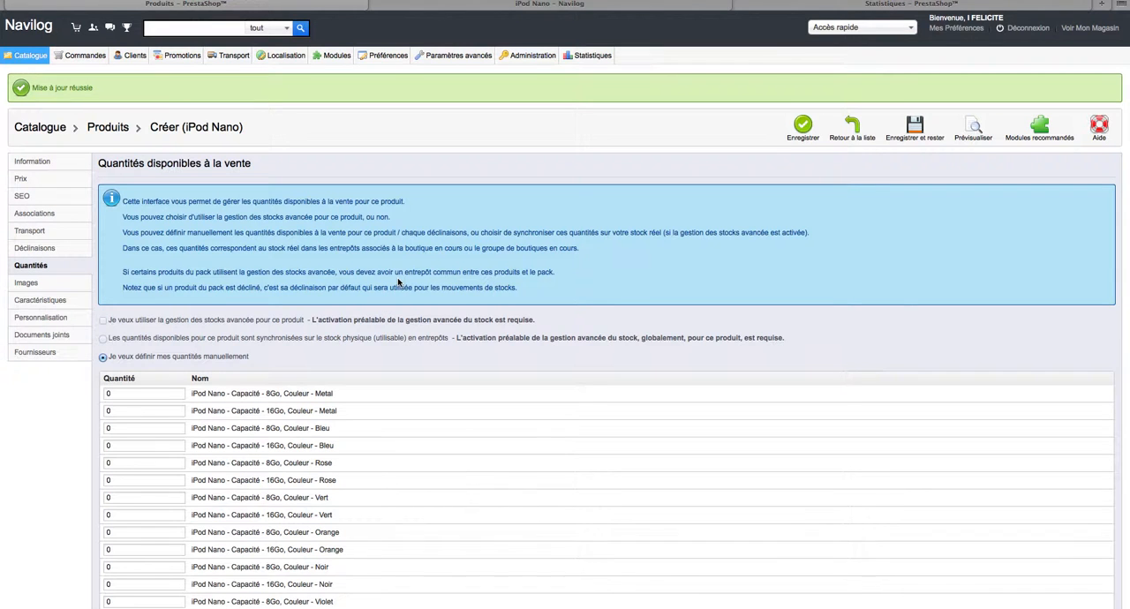
pyautogui.scroll(-3, 398, 282)
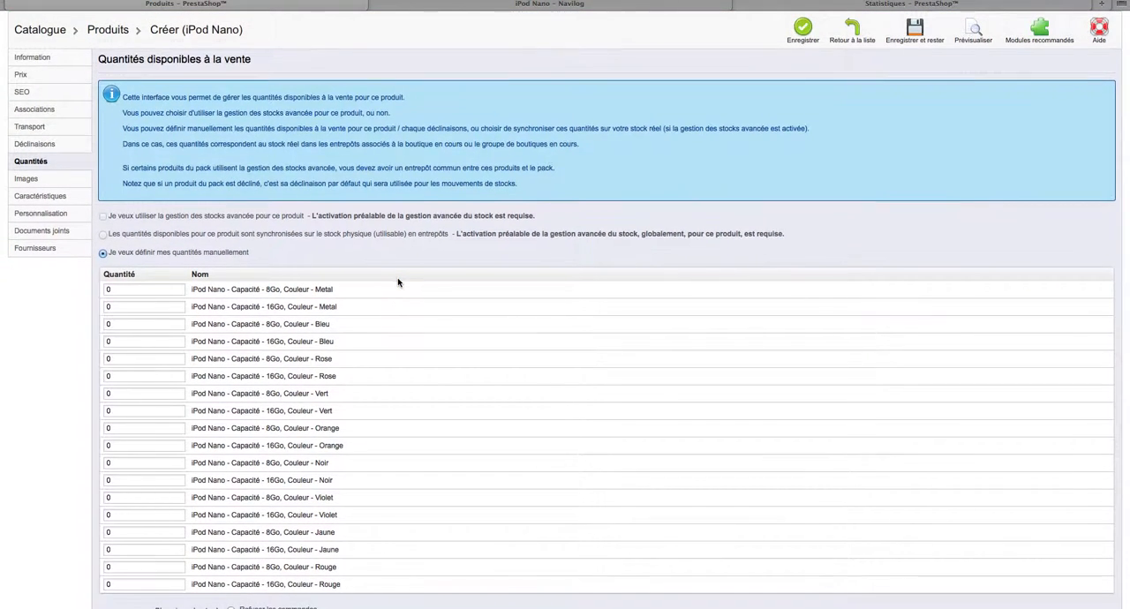
pyautogui.scroll(-4, 398, 283)
pyautogui.scroll(3, 398, 283)
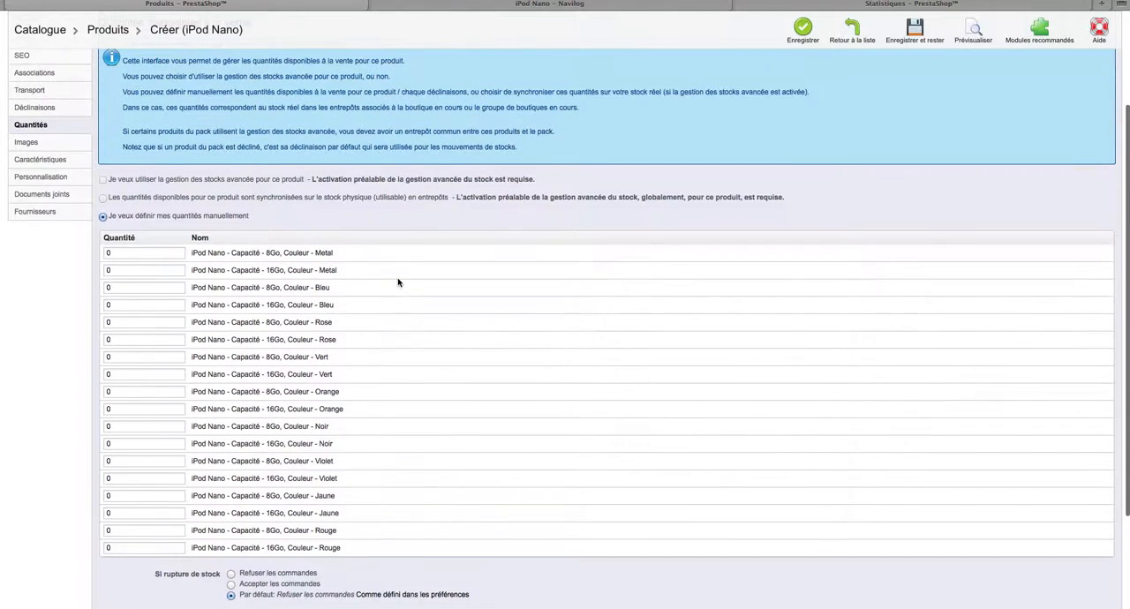
pyautogui.scroll(-3, 399, 283)
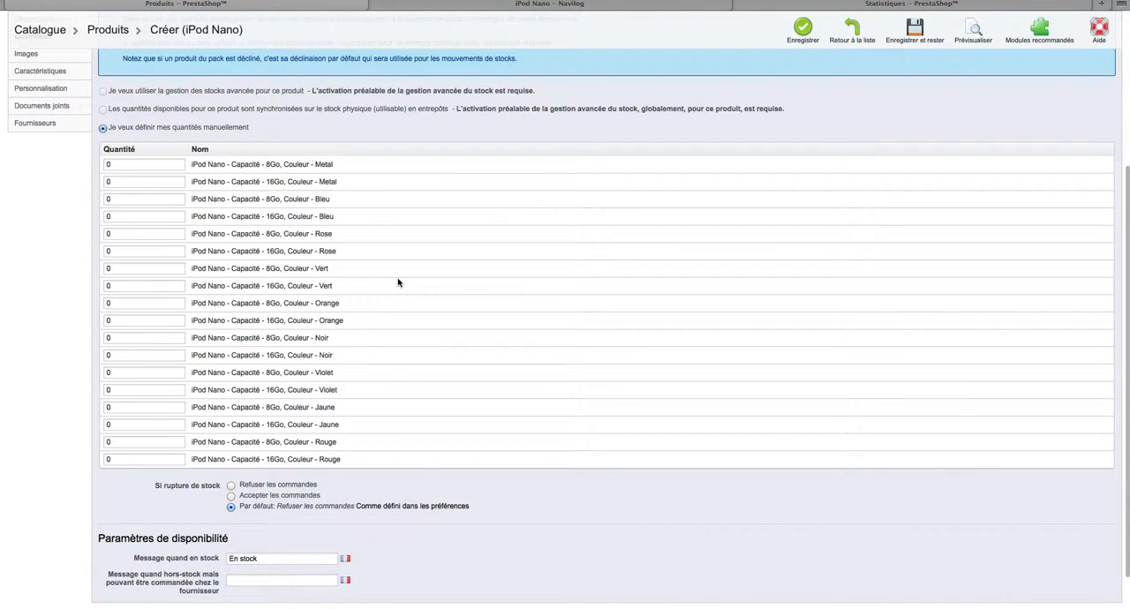
pyautogui.scroll(-2, 399, 283)
pyautogui.click(291, 512)
pyautogui.click(138, 448)
pyautogui.scroll(2, 136, 448)
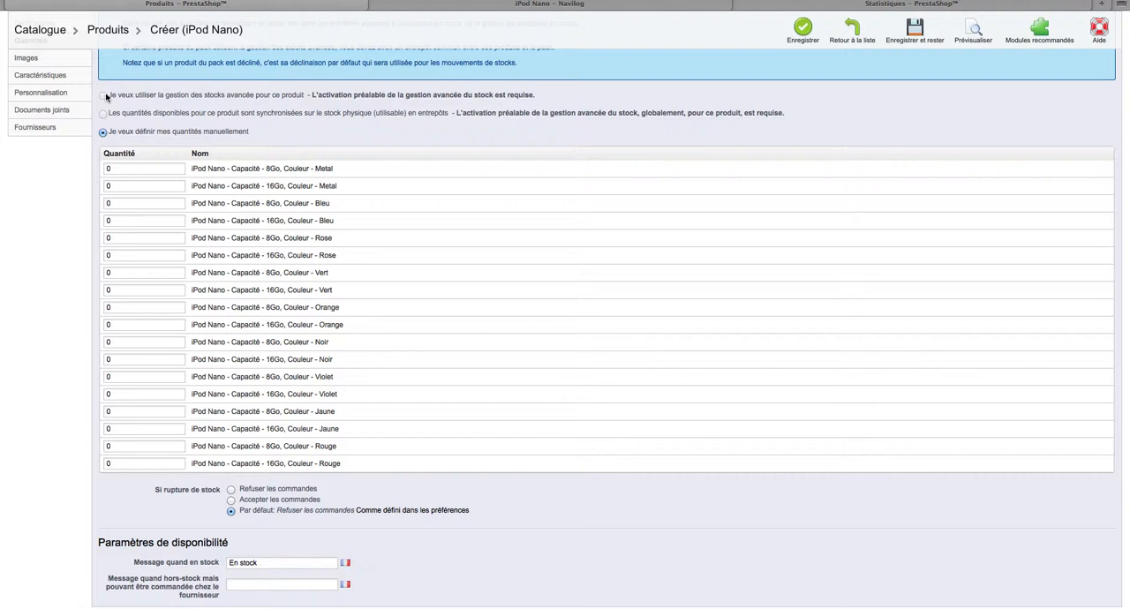
pyautogui.scroll(-2, 298, 251)
pyautogui.scroll(3, 299, 250)
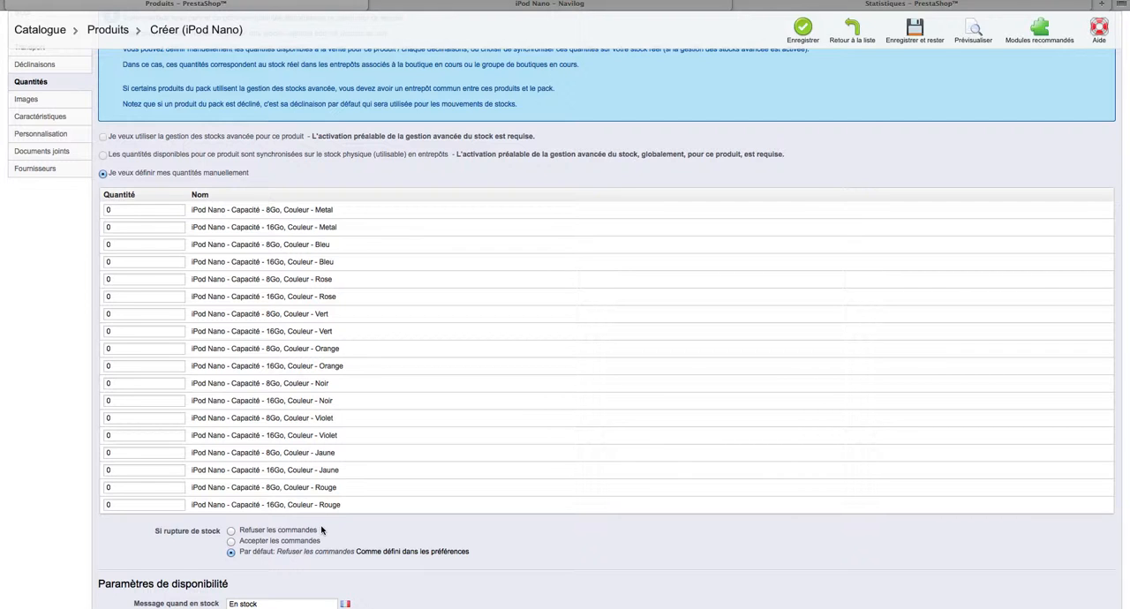
pyautogui.scroll(-3, 321, 530)
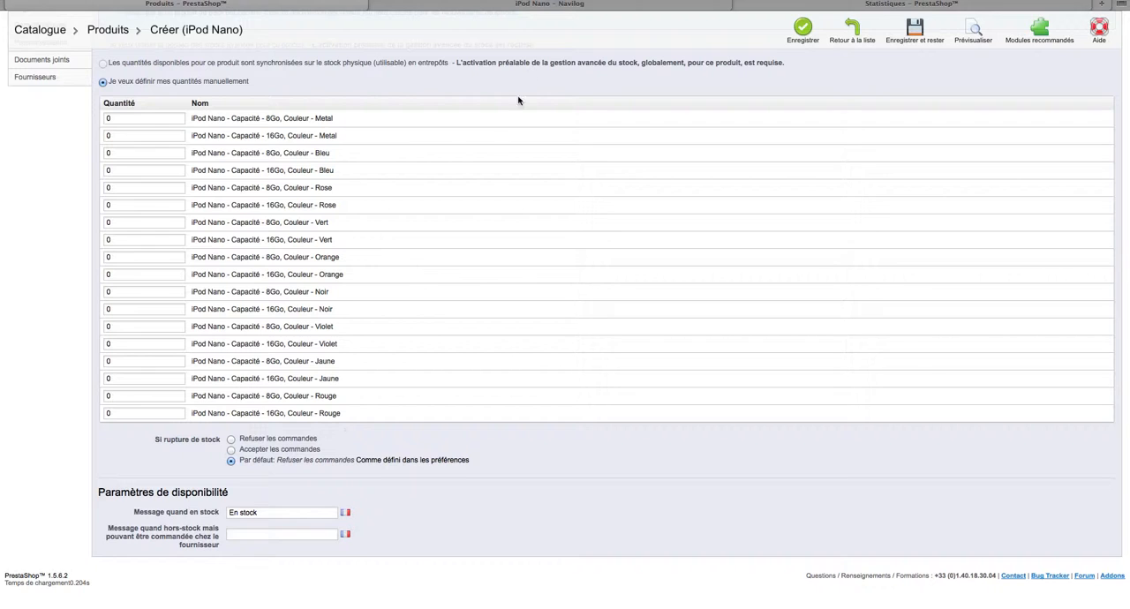
# Compare the availability notice on the iPod Nano's storefront page with the in-stock and out-of-stock message fields in the back office.
pyautogui.click(574, 4)
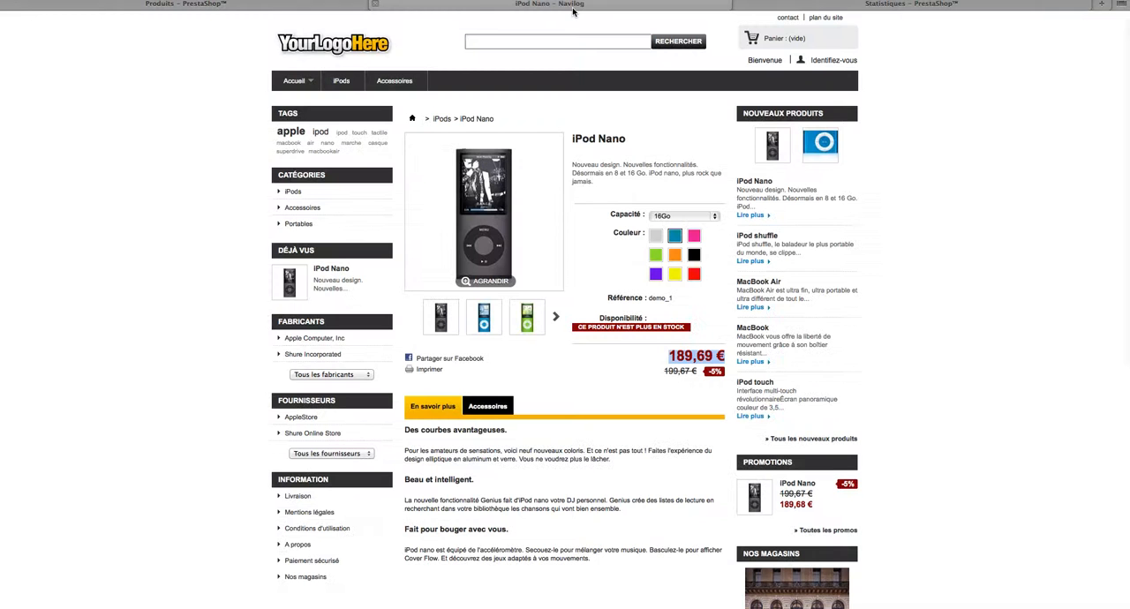
pyautogui.click(583, 326)
pyautogui.moveTo(583, 326); pyautogui.dragTo(685, 328)
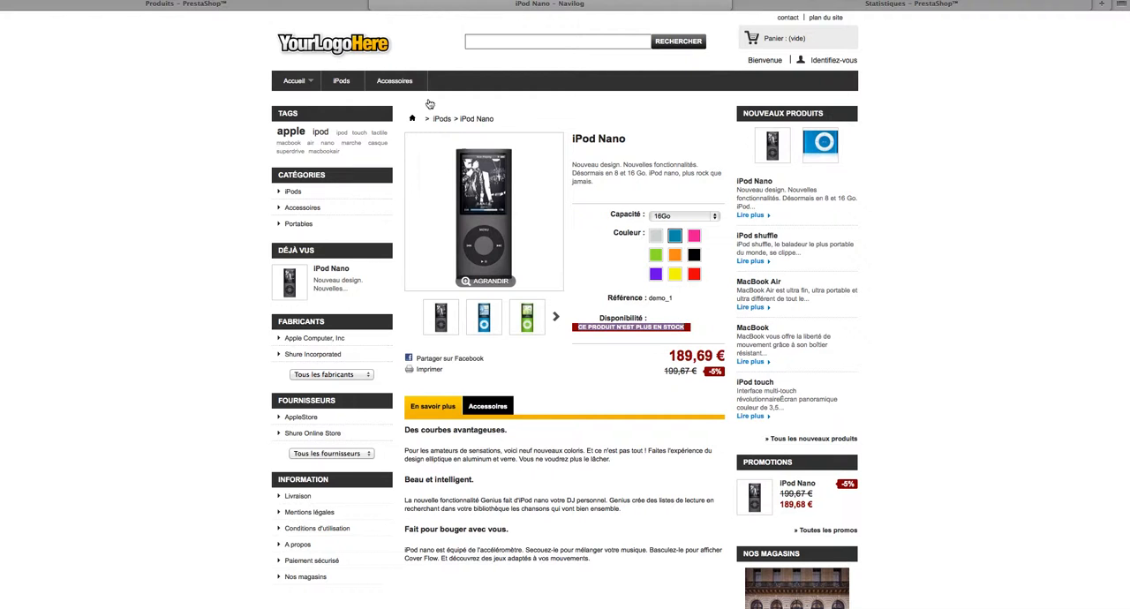
pyautogui.click(317, 5)
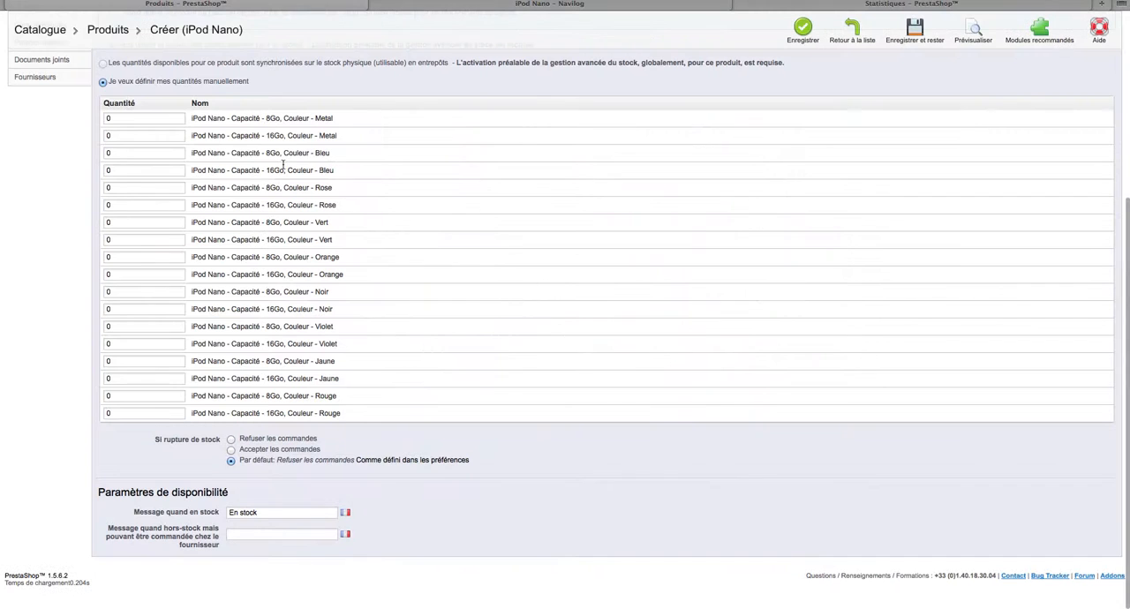
pyautogui.click(274, 539)
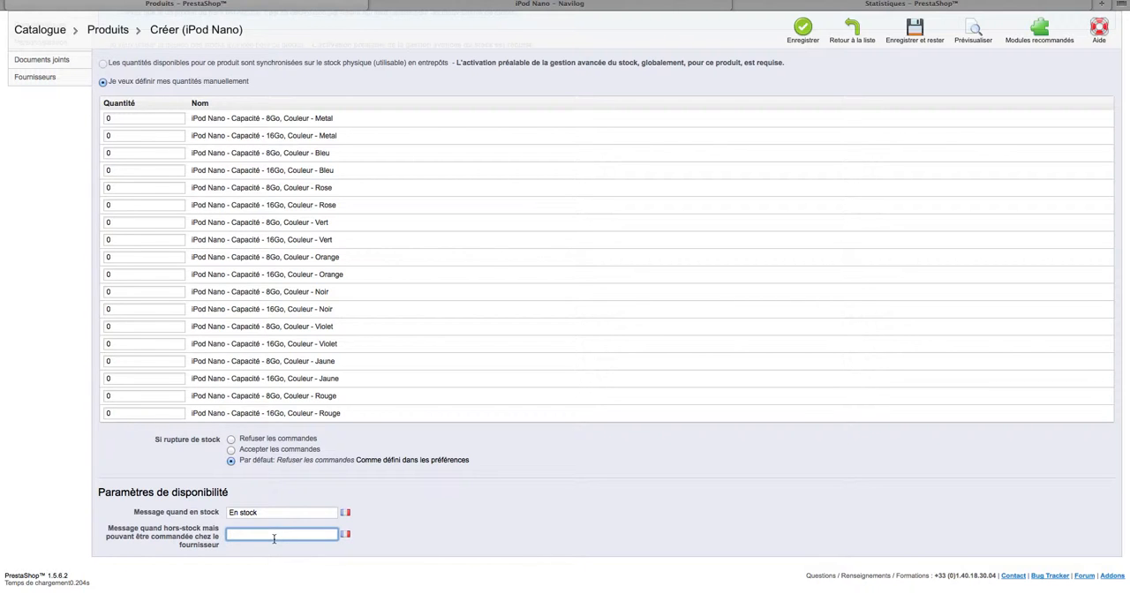
pyautogui.doubleClick(276, 505)
pyautogui.click(280, 512)
pyautogui.click(487, 515)
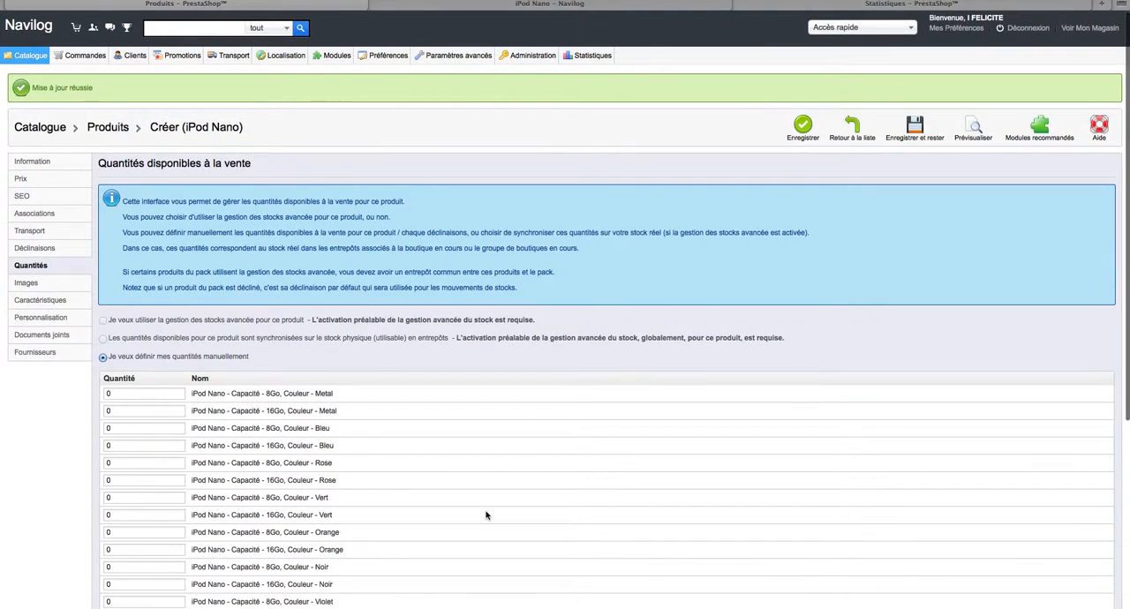
# Open the iPod Nano's images page and preview the blue iPod image at position 2.
pyautogui.click(26, 283)
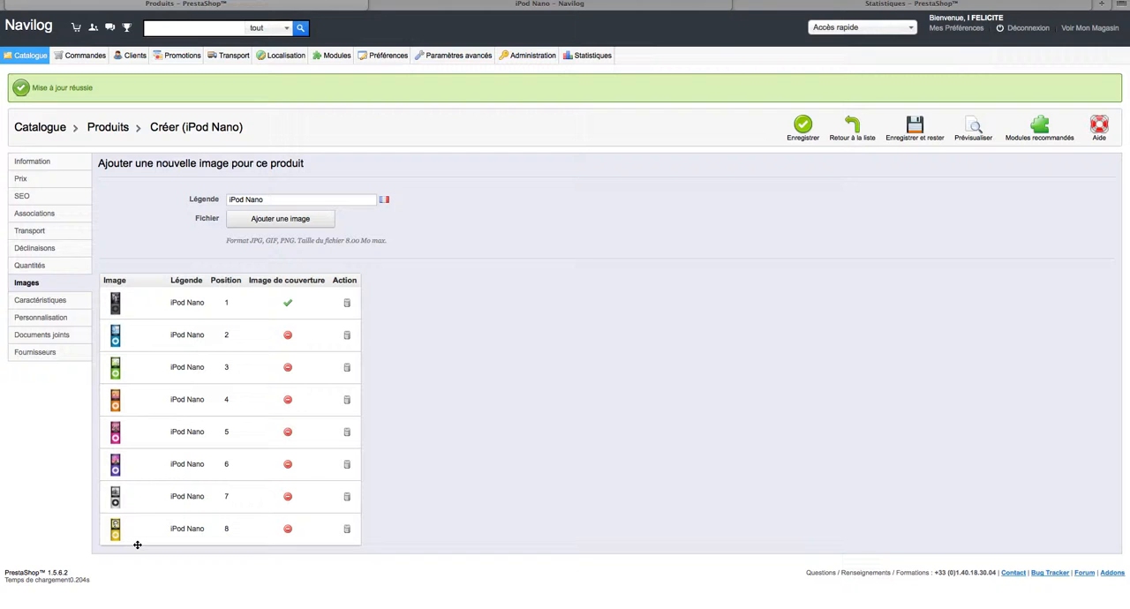
pyautogui.click(117, 338)
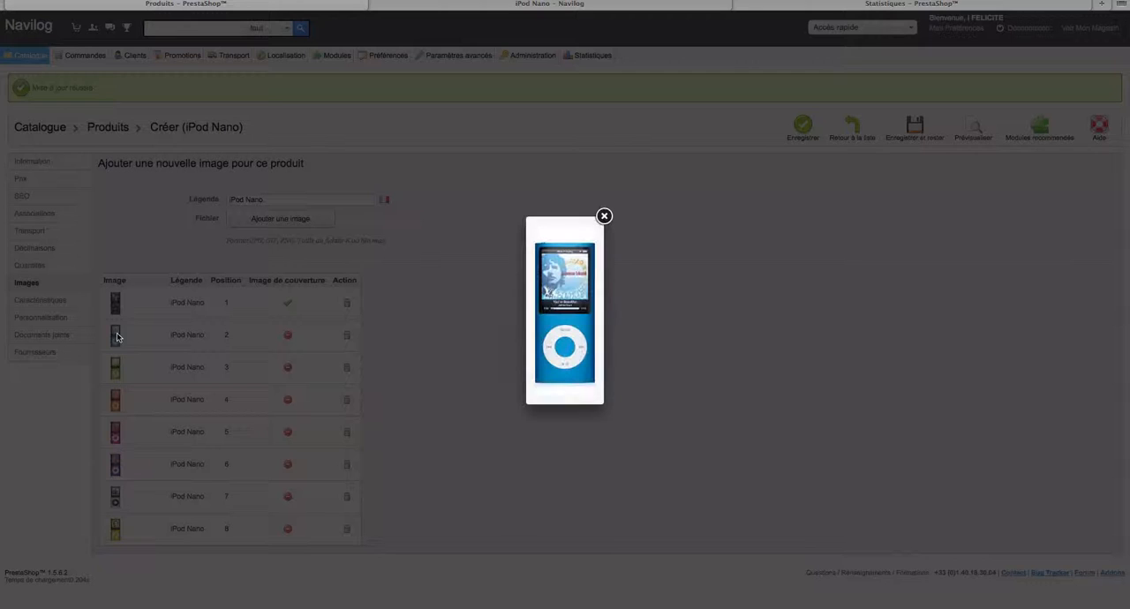
pyautogui.click(608, 221)
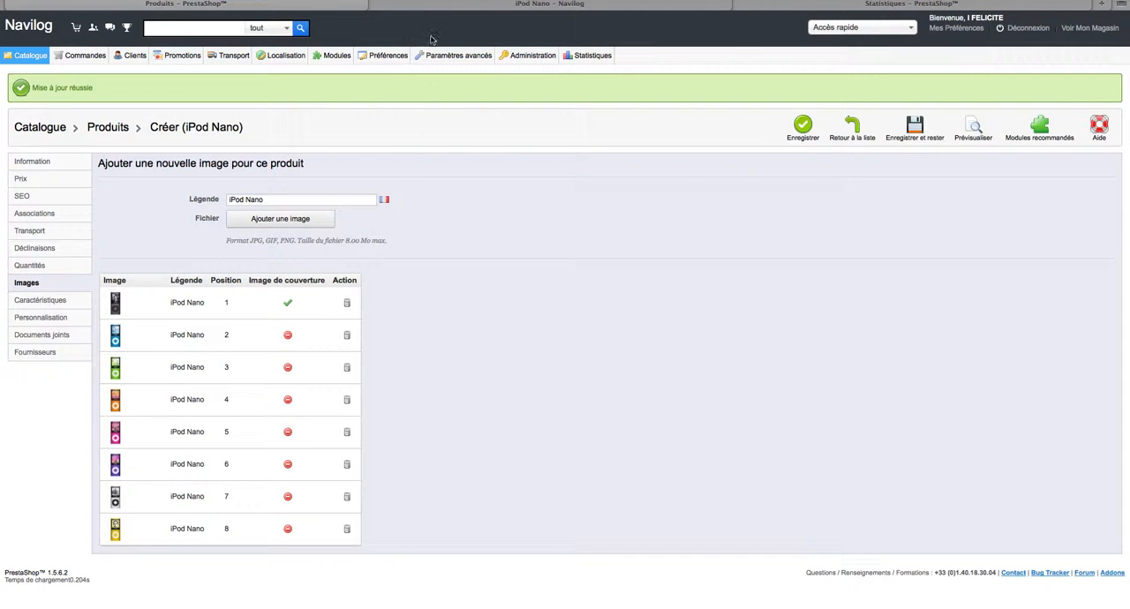
# On the storefront page, choose the pink colour and enlarge the black and pink iPod Nano images to compare them with that choice.
pyautogui.click(430, 6)
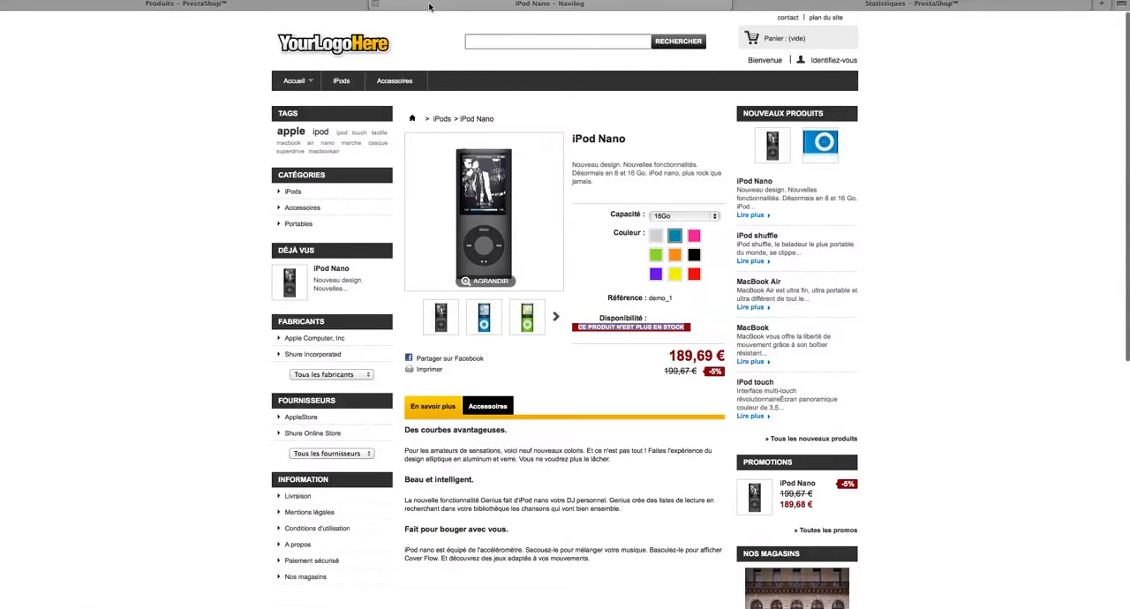
pyautogui.click(694, 238)
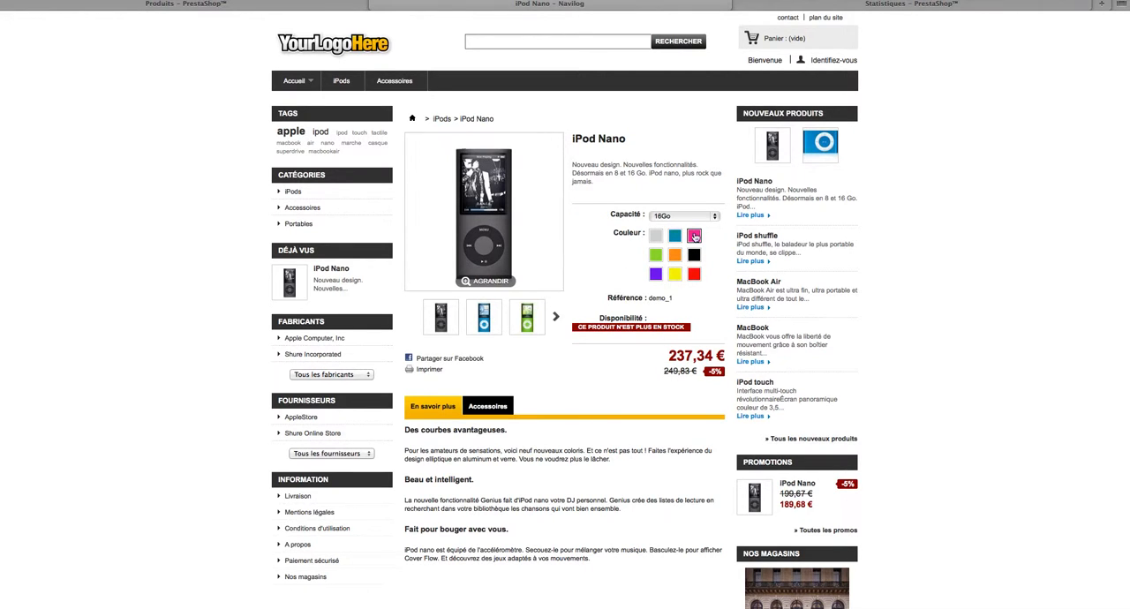
pyautogui.click(524, 276)
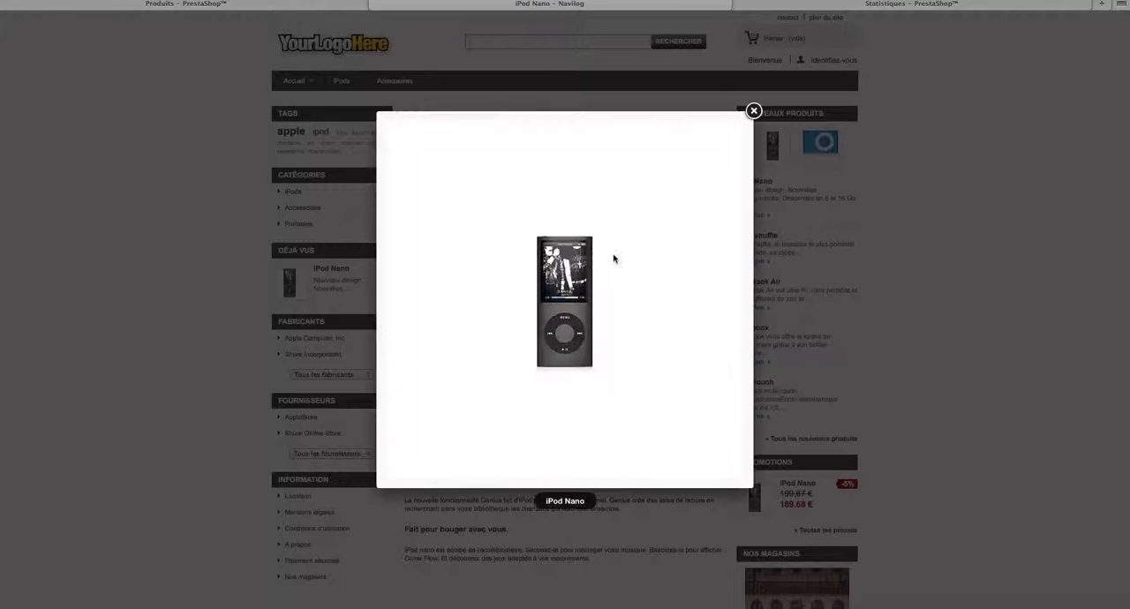
pyautogui.click(750, 111)
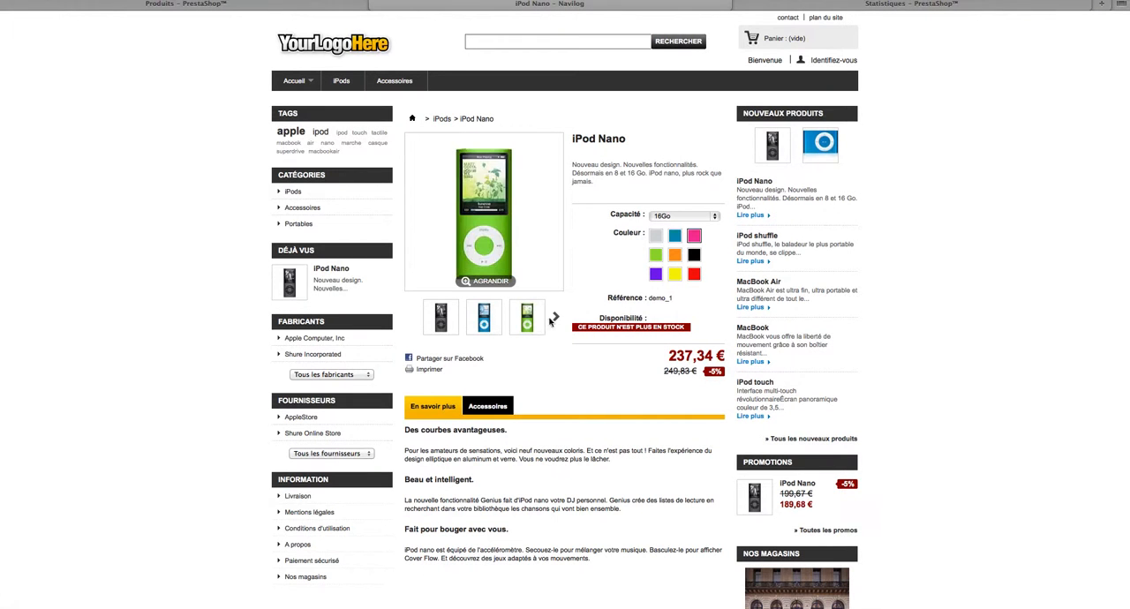
pyautogui.click(556, 316)
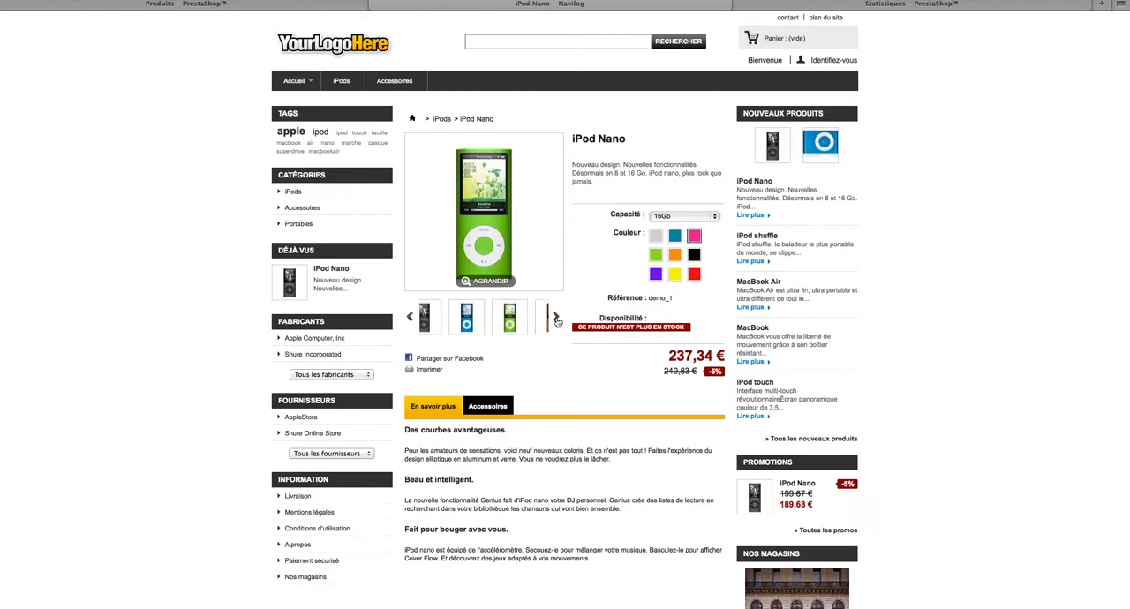
pyautogui.click(531, 318)
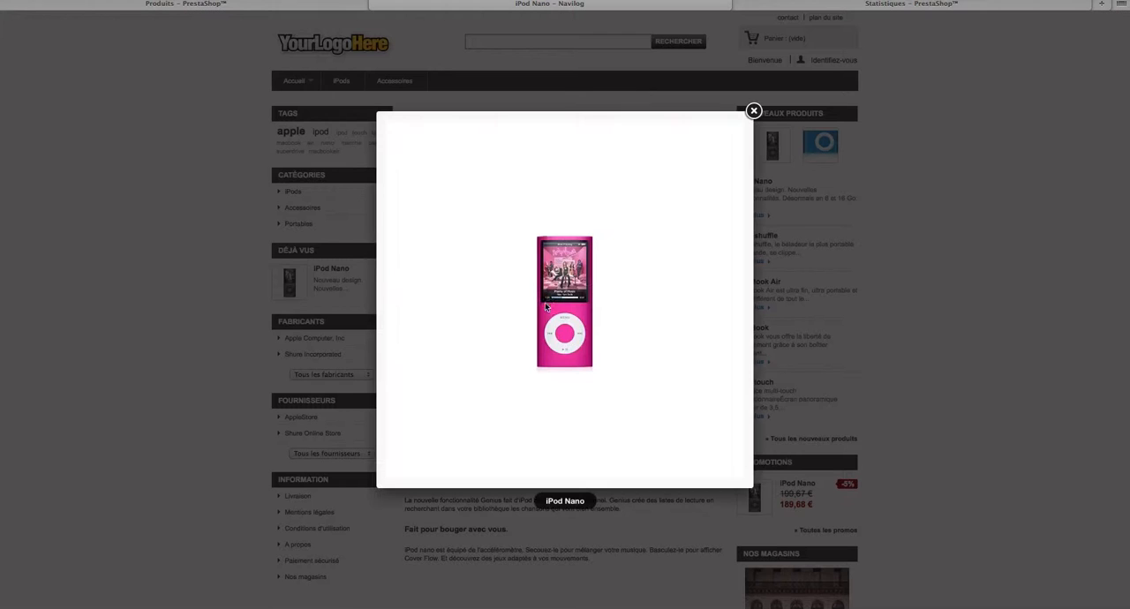
pyautogui.click(753, 112)
# Choose the blue colour on the storefront page, check the blue image and view the iPod Nano's accessories.
pyautogui.click(676, 239)
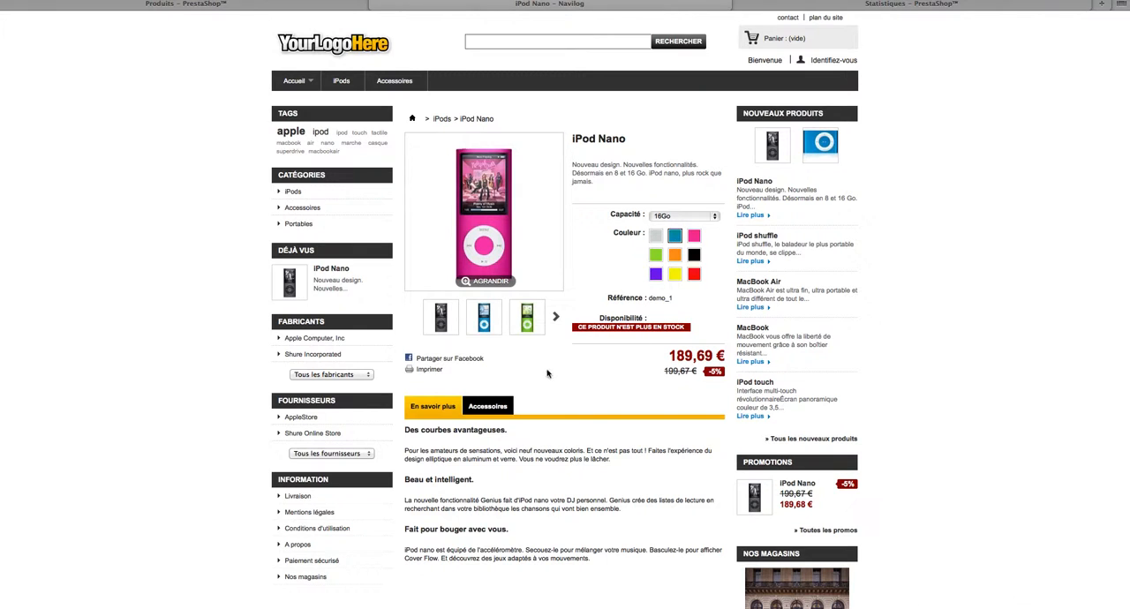
pyautogui.moveTo(476, 325)
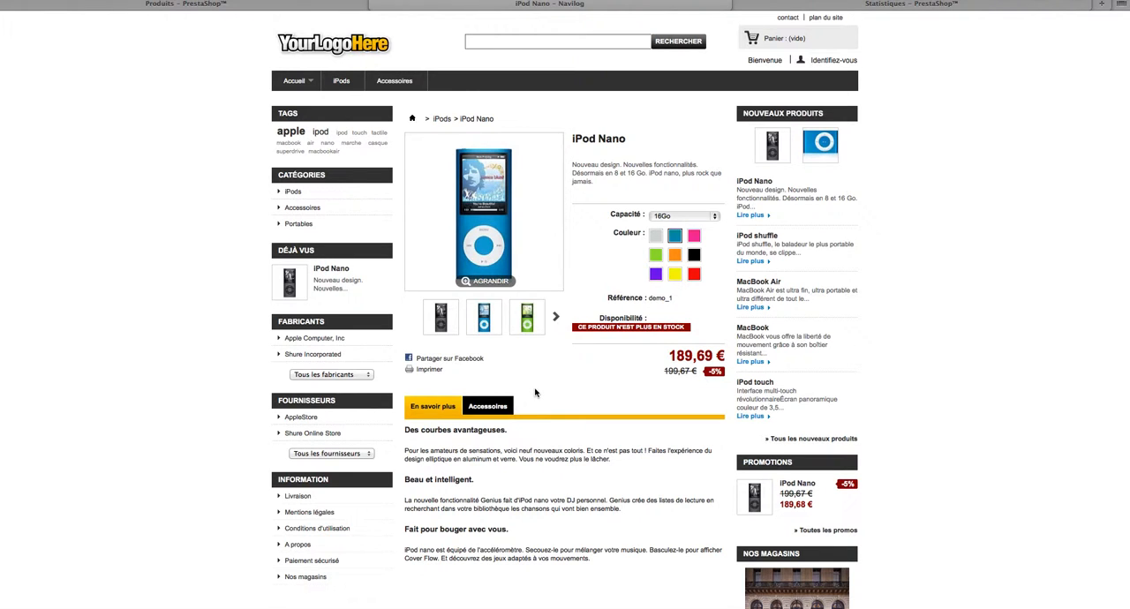
pyautogui.click(488, 408)
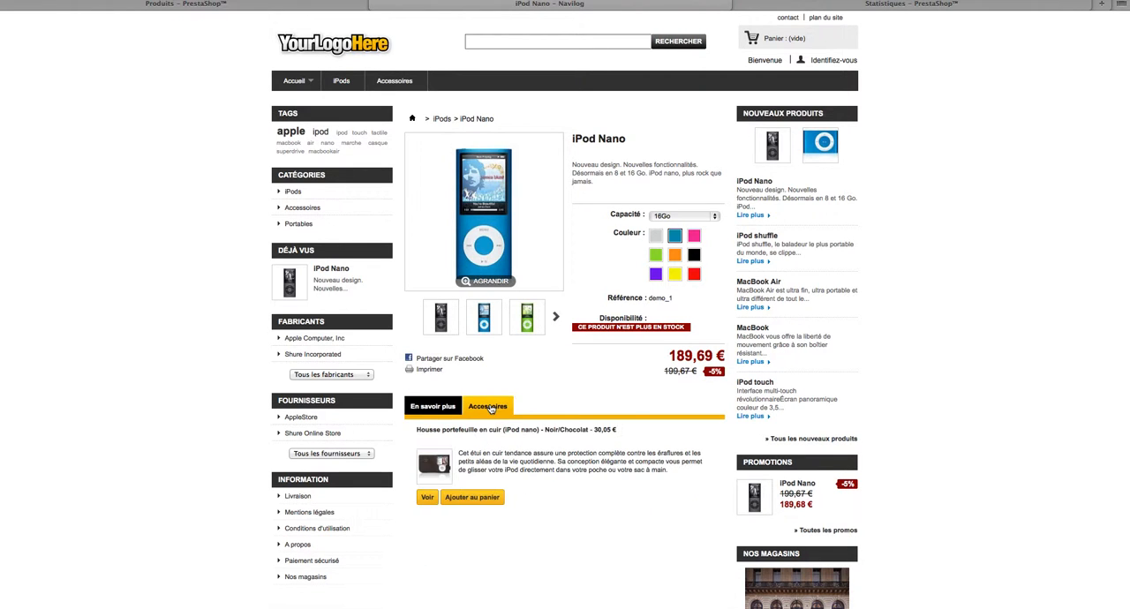
pyautogui.scroll(-2, 564, 399)
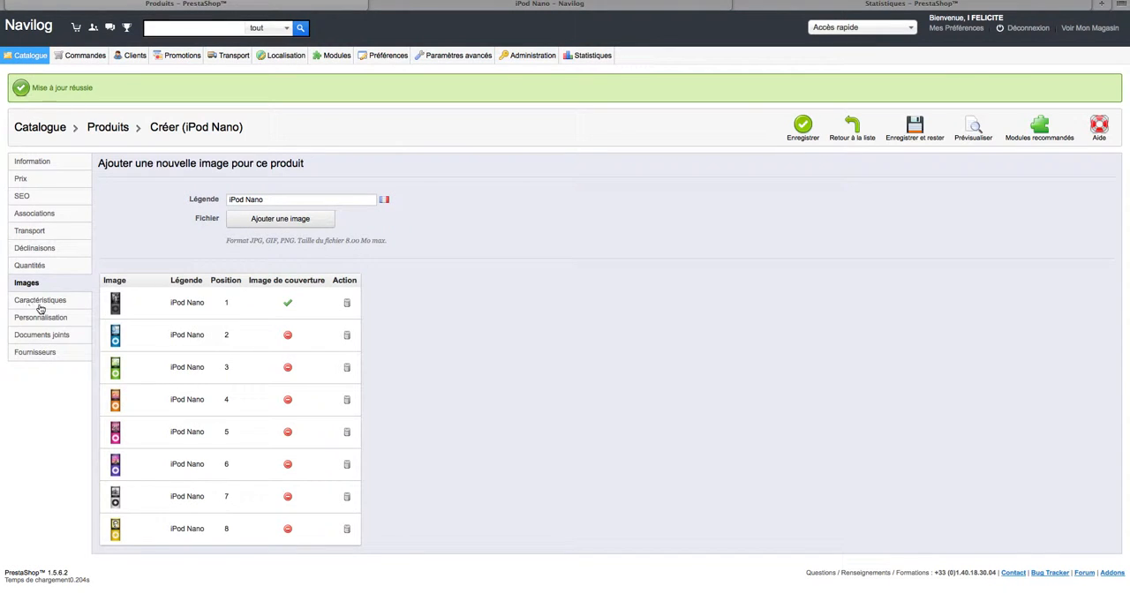
# Set the iPod Nano's Prise casque characteristic to Jack stéréo and save the product while staying on its characteristics page.
pyautogui.click(40, 305)
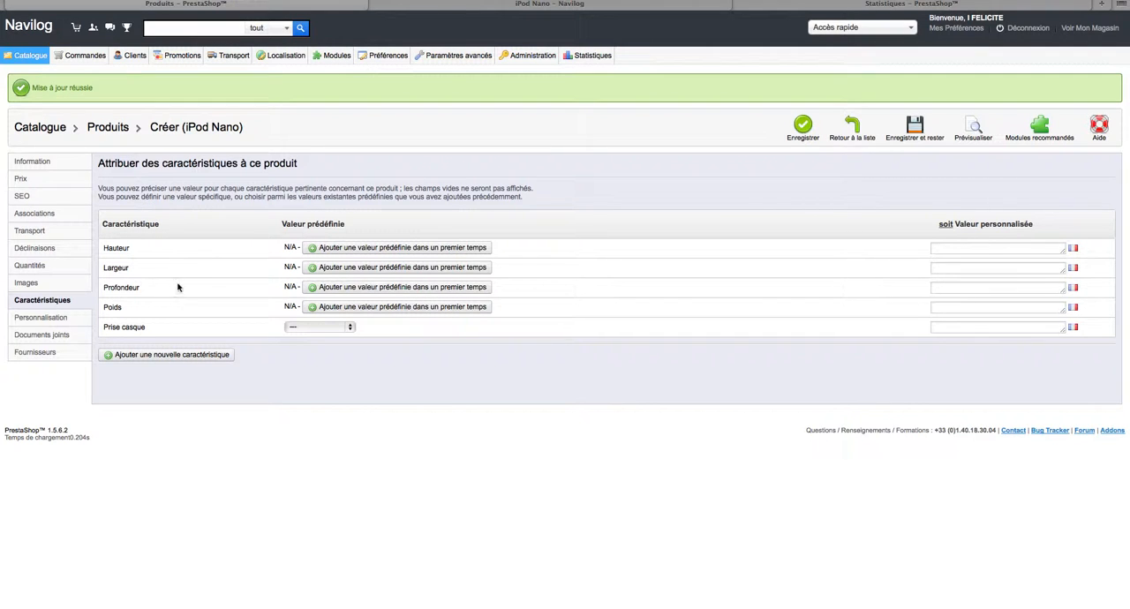
pyautogui.click(943, 251)
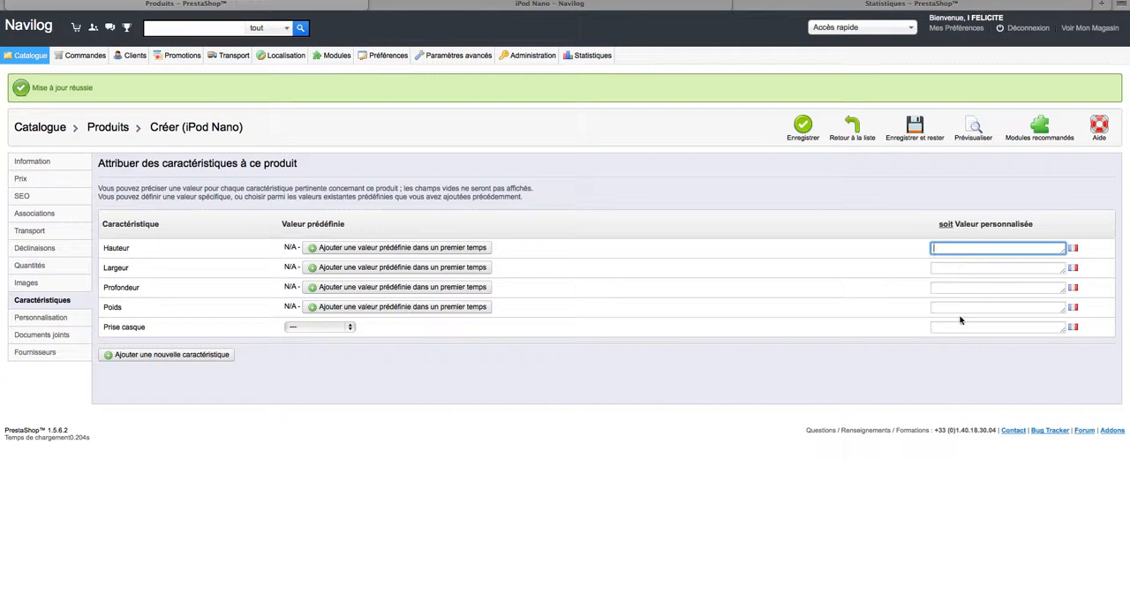
pyautogui.click(329, 327)
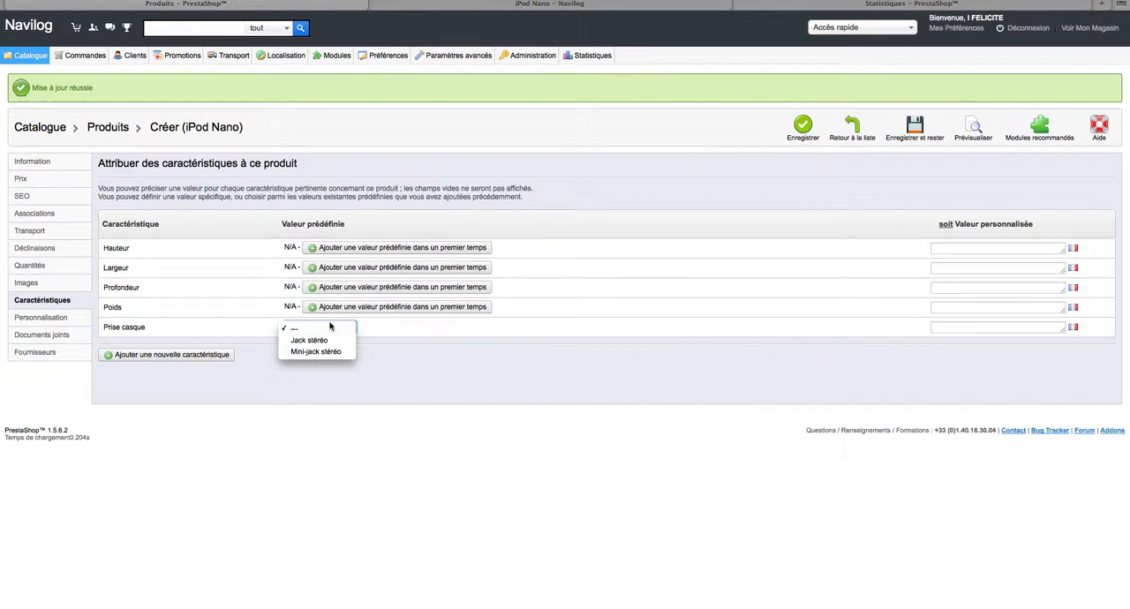
pyautogui.click(333, 341)
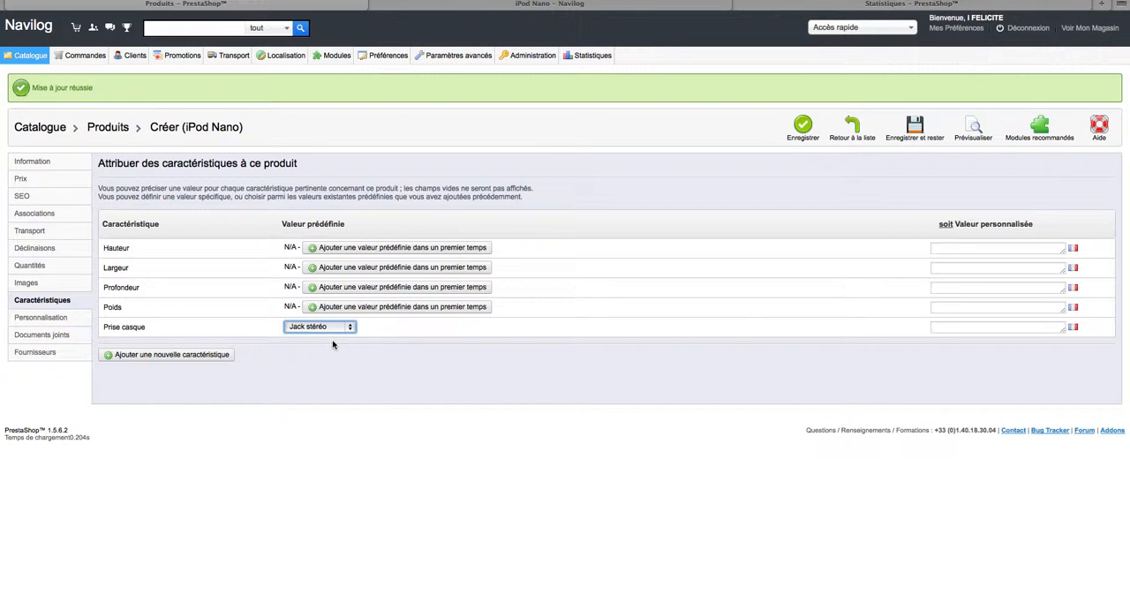
pyautogui.click(942, 131)
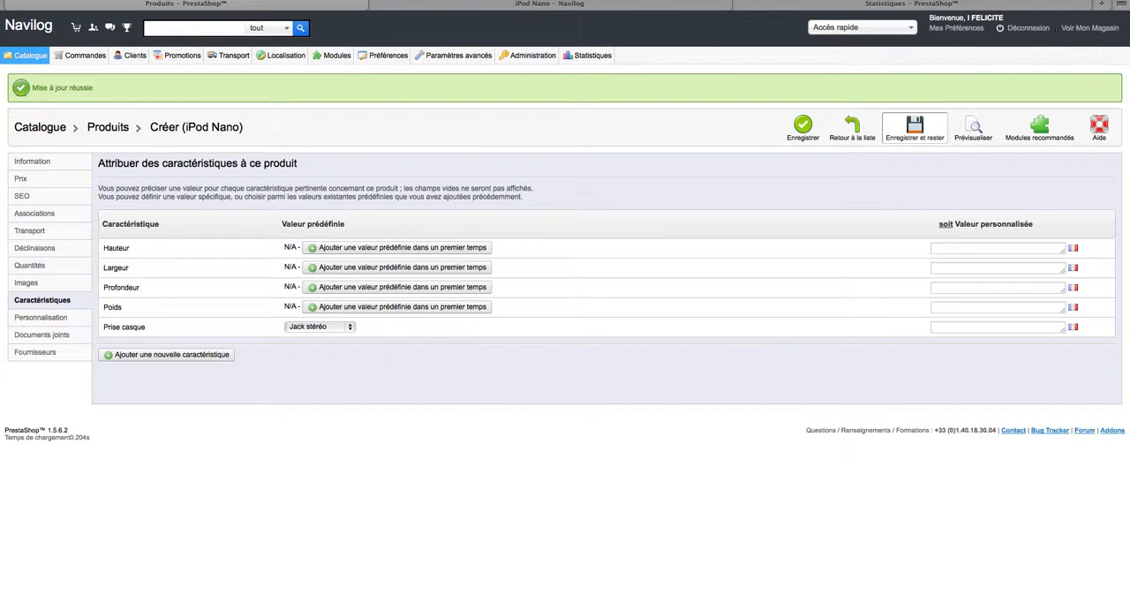
# Reload the iPod Nano's storefront page, check its technical sheet for the headphone jack characteristic, and return to the back office.
pyautogui.click(646, 9)
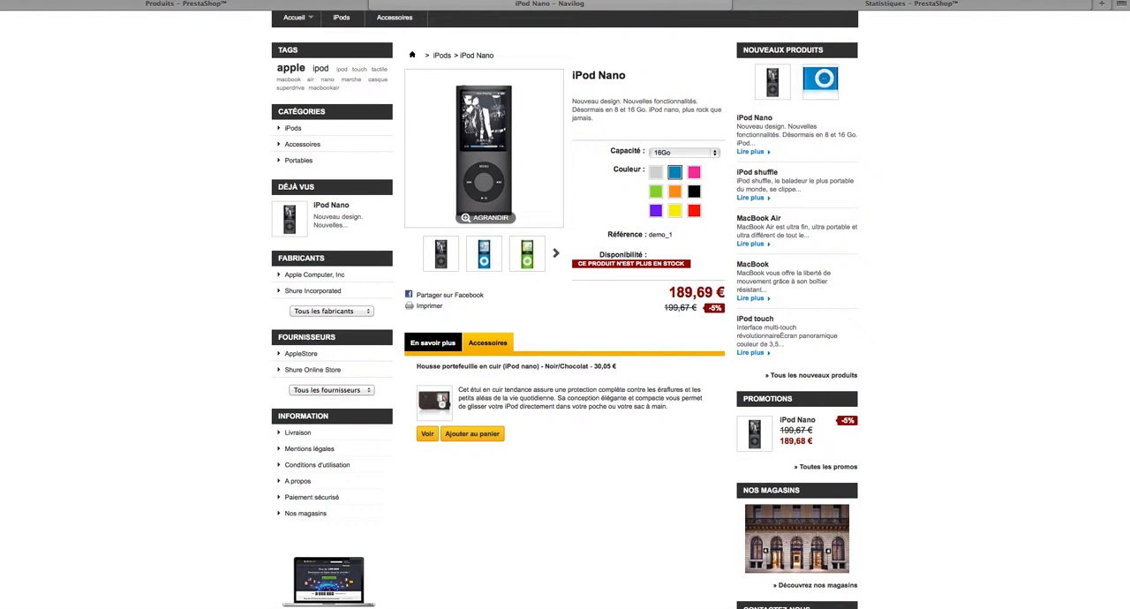
pyautogui.press('super+r')
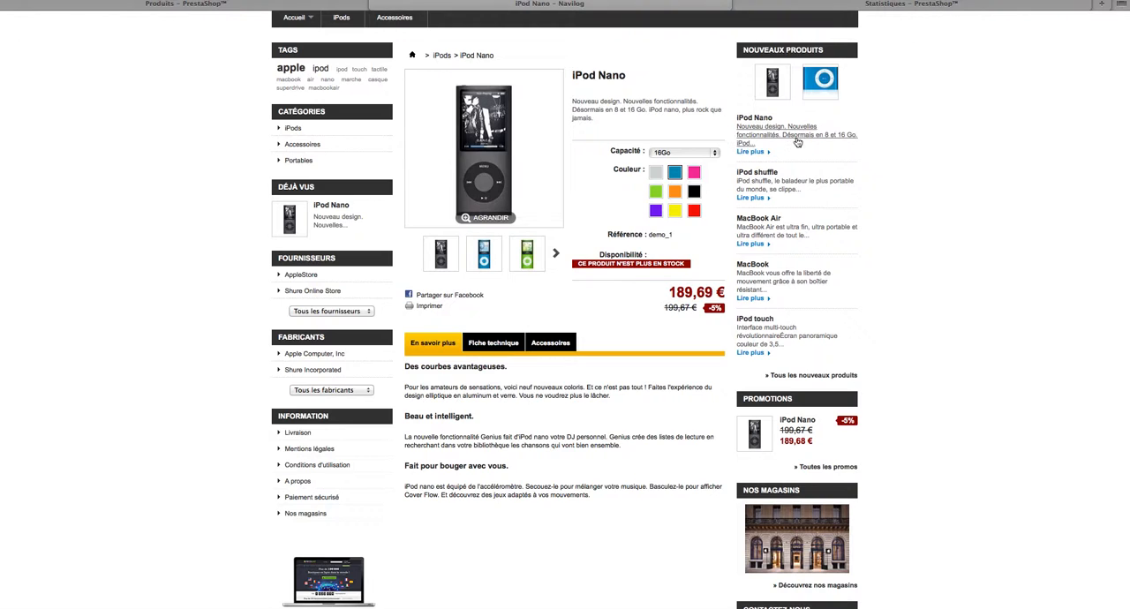
pyautogui.scroll(-1, 790, 141)
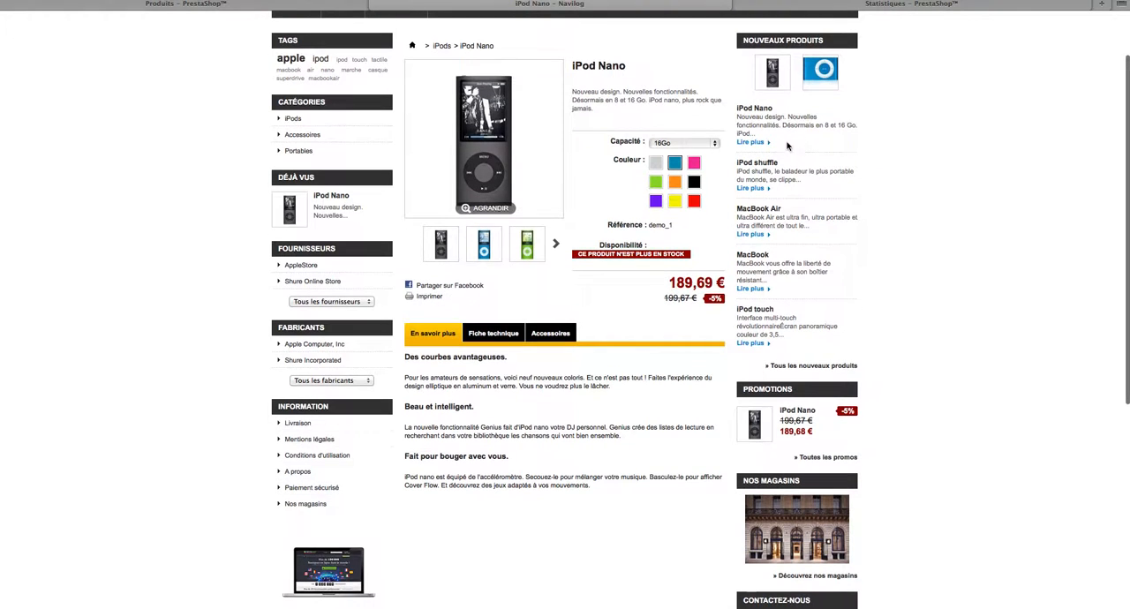
pyautogui.click(485, 343)
pyautogui.moveTo(491, 359); pyautogui.dragTo(417, 357)
pyautogui.click(424, 375)
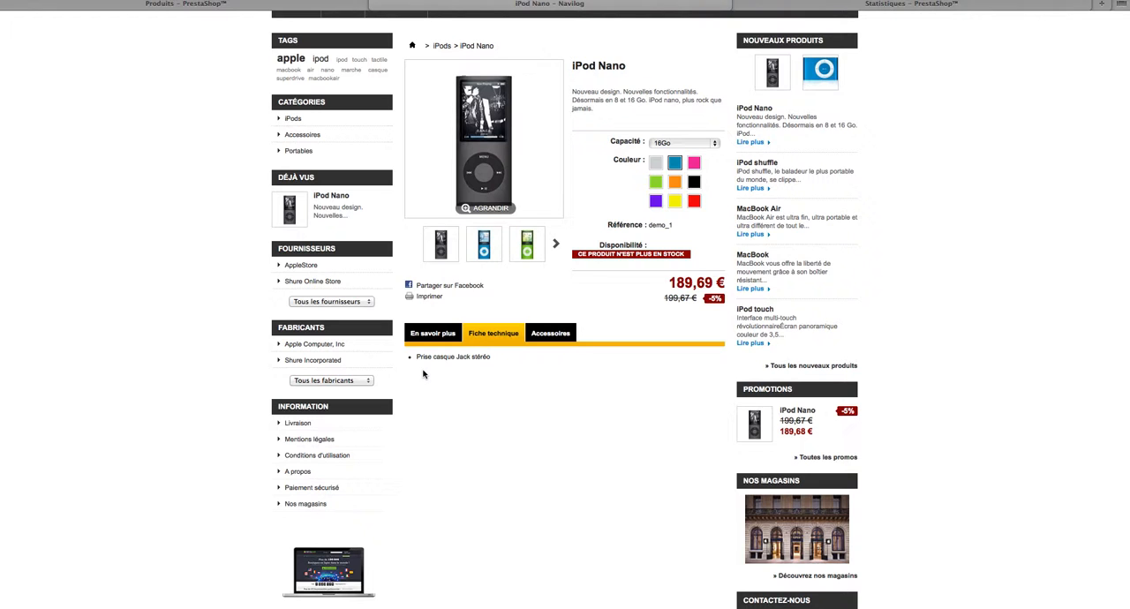
pyautogui.click(186, 5)
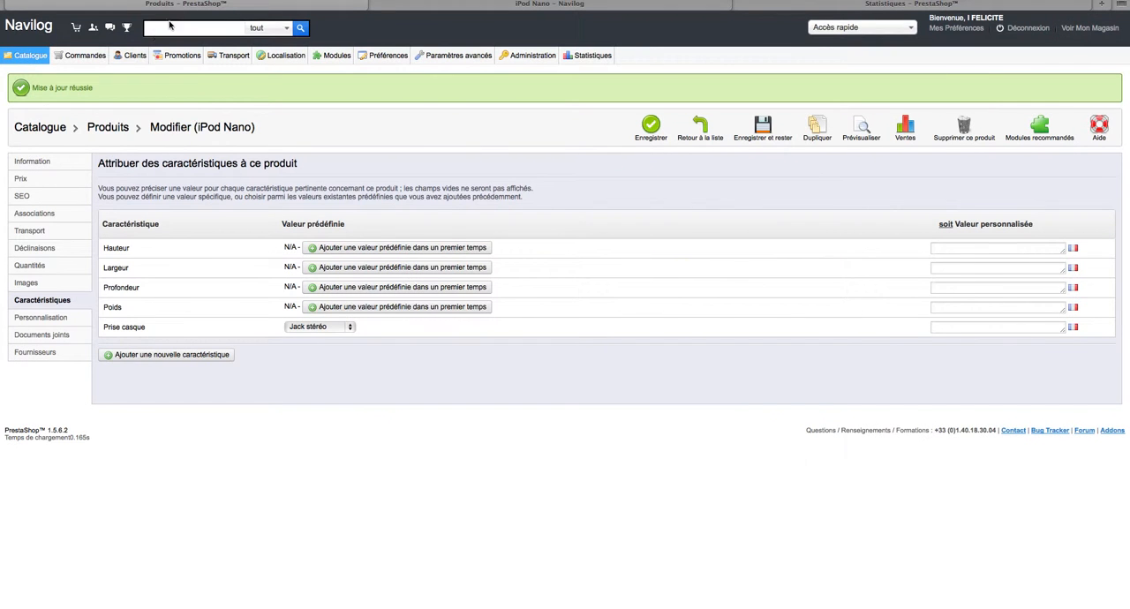
# Review the iPod Nano's customization, attached documents and supplier settings, and save the product to return to the product list.
pyautogui.click(54, 323)
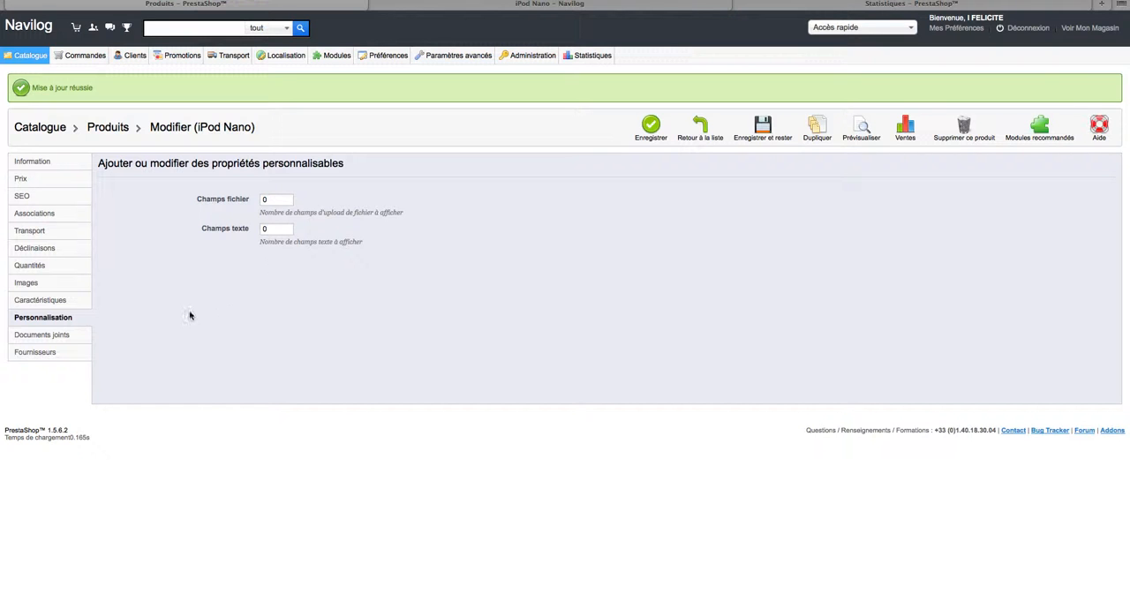
pyautogui.click(42, 335)
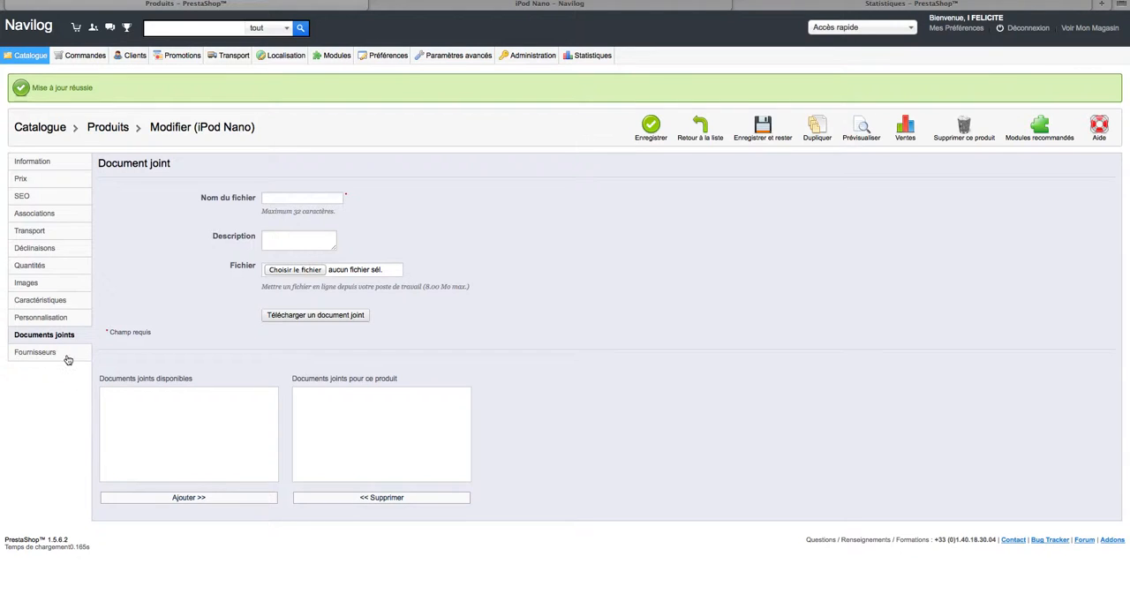
pyautogui.click(67, 357)
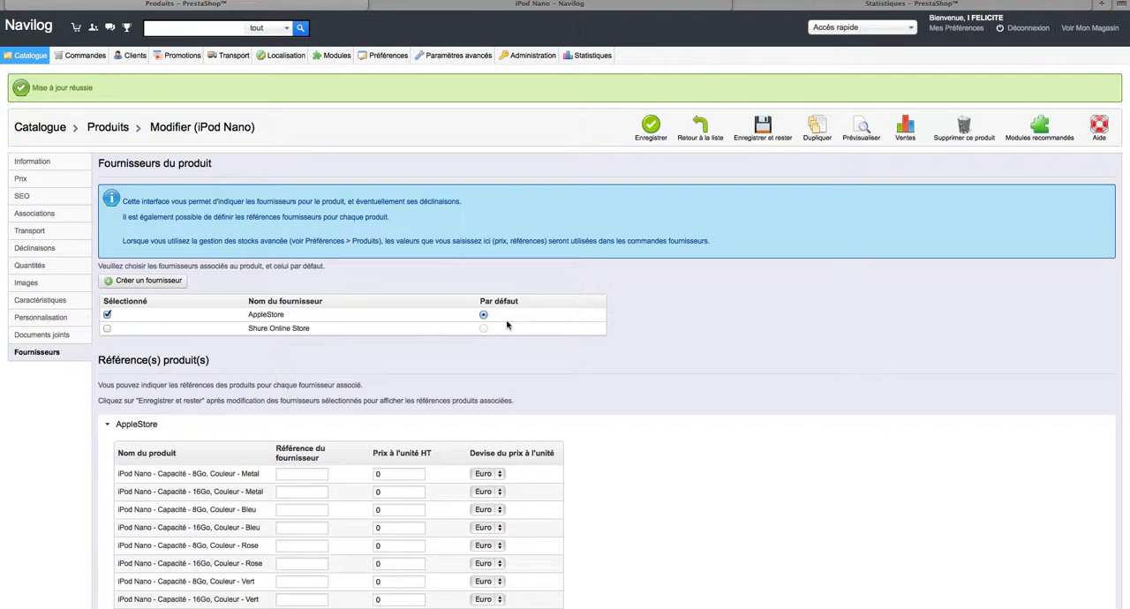
pyautogui.scroll(-2, 508, 326)
pyautogui.scroll(-2, 508, 326)
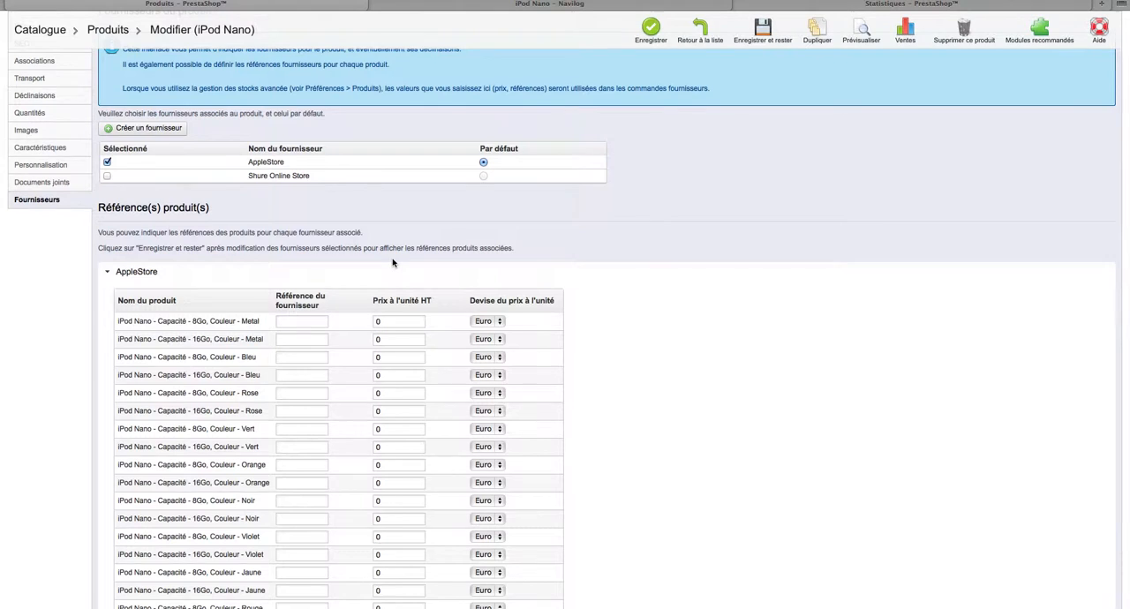
pyautogui.scroll(-3, 393, 259)
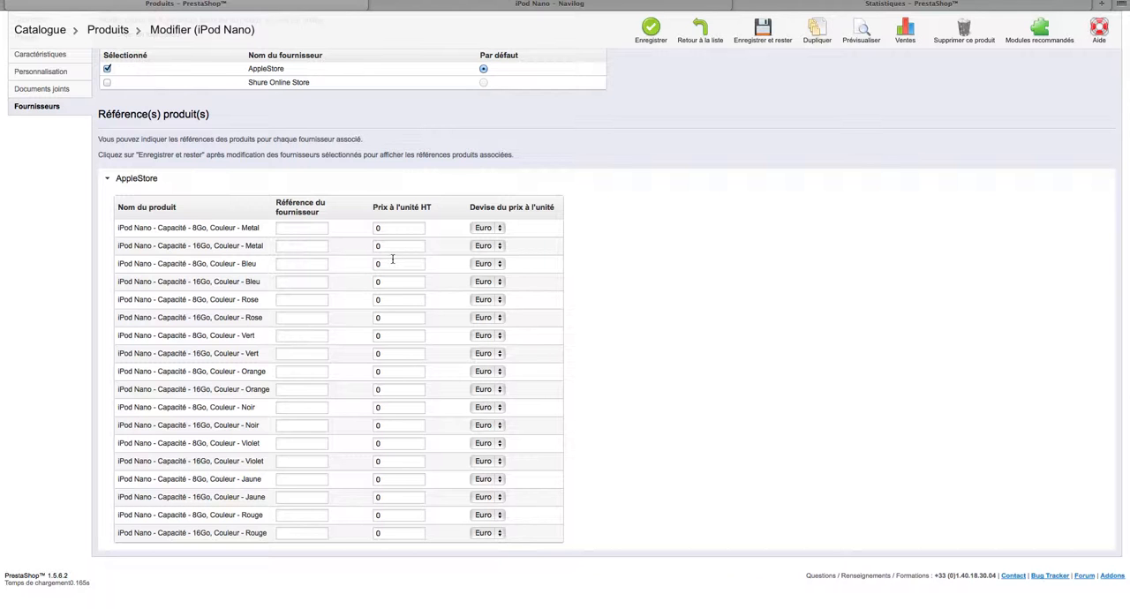
pyautogui.scroll(6, 393, 260)
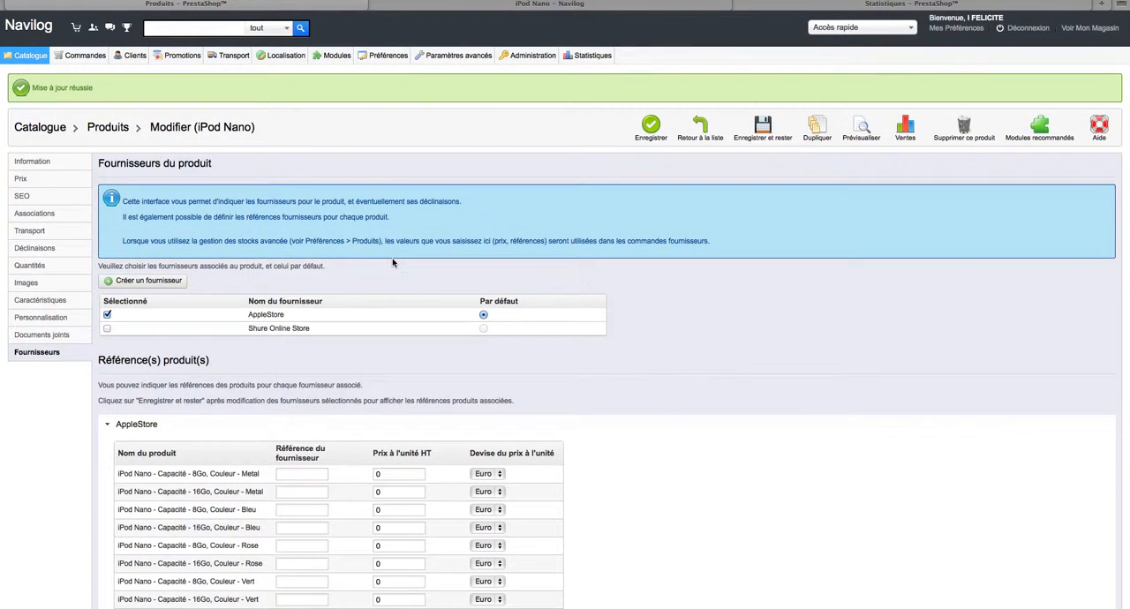
pyautogui.click(646, 139)
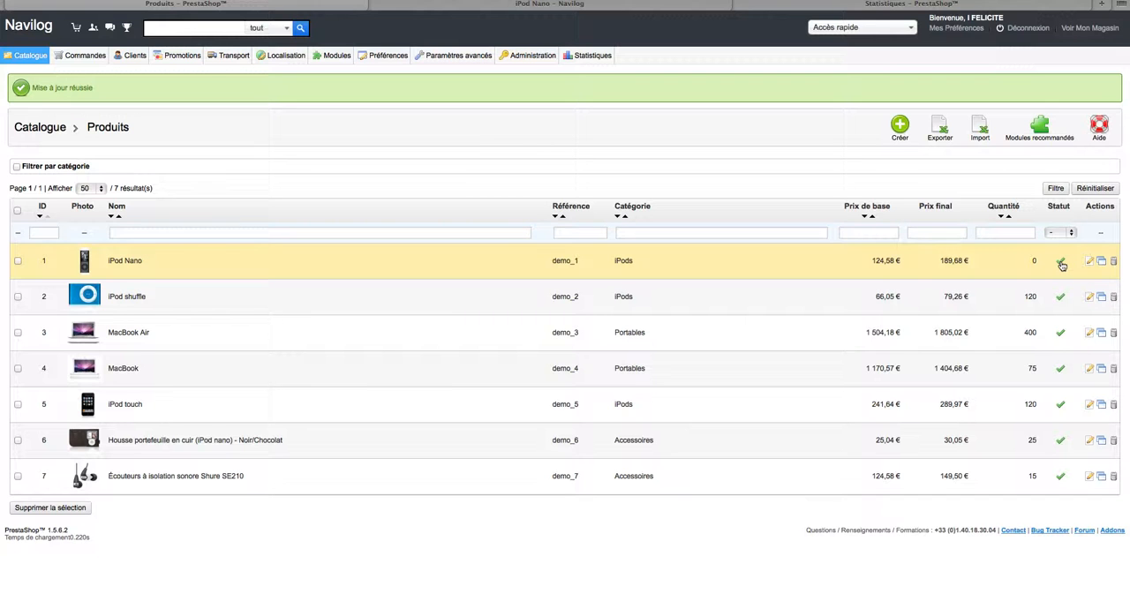
# Disable the iPod Nano in the product list and check the storefront's home page.
pyautogui.click(1062, 263)
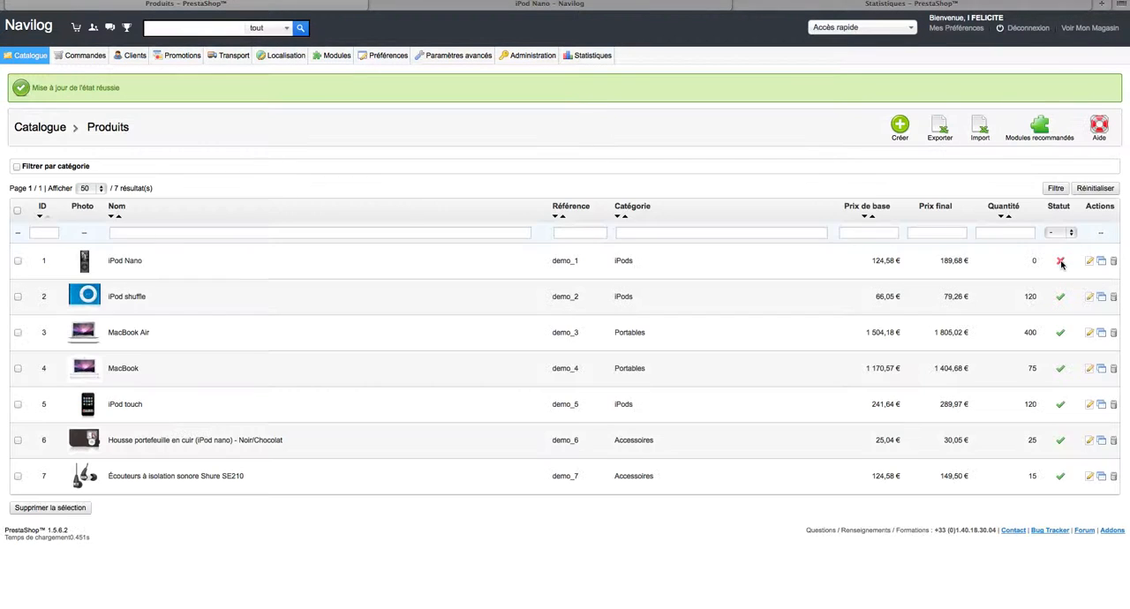
pyautogui.click(417, 5)
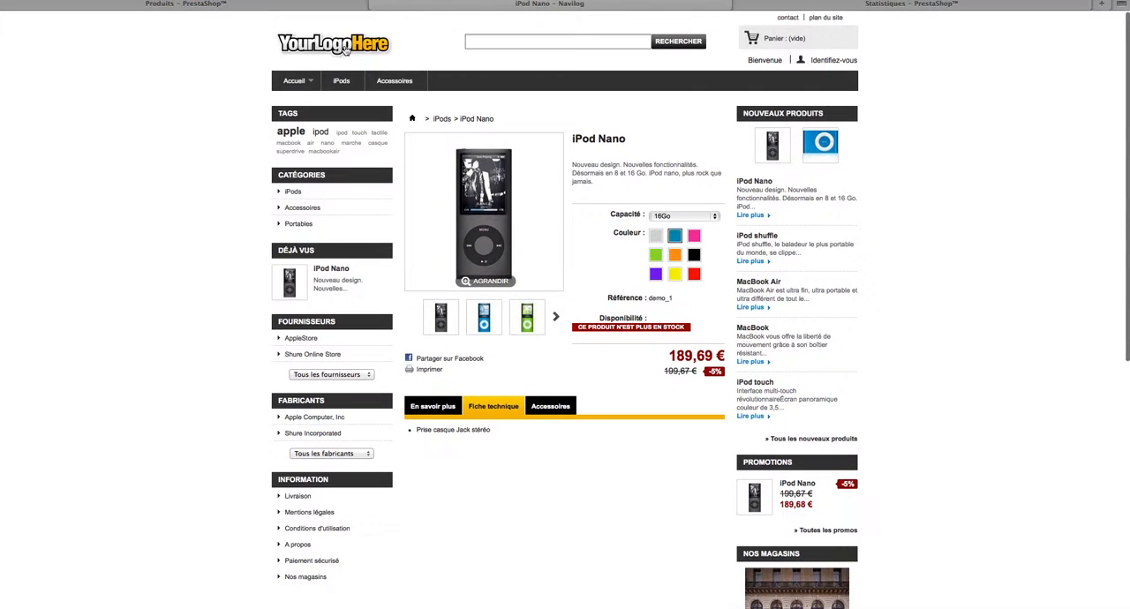
pyautogui.click(346, 50)
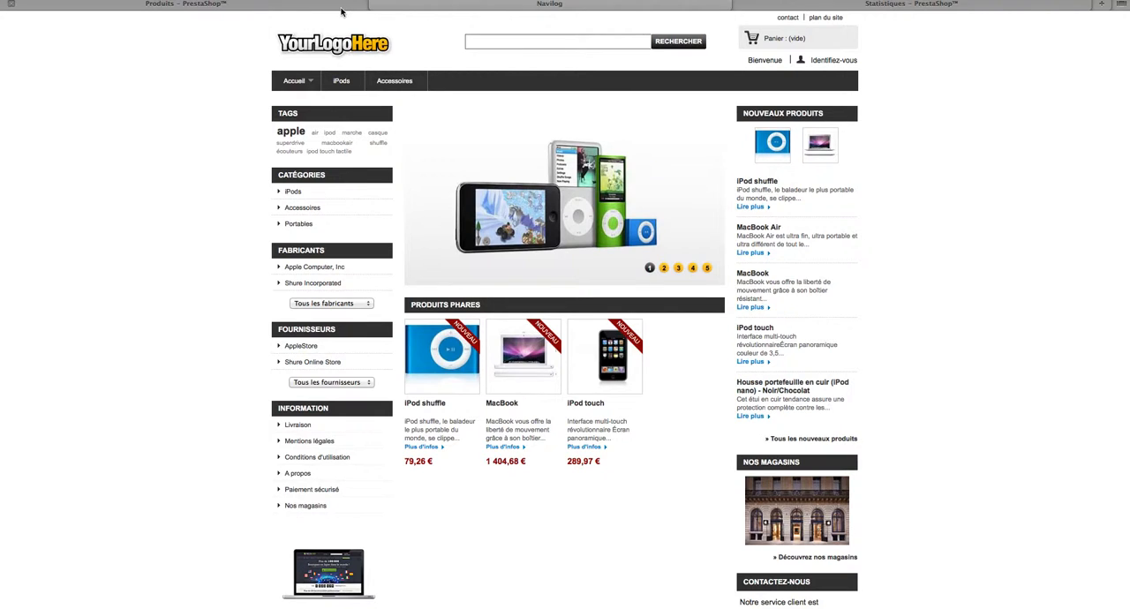
# Re-enable the iPod Nano in the back office product list and reload the storefront's home page to check its featured products.
pyautogui.click(342, 6)
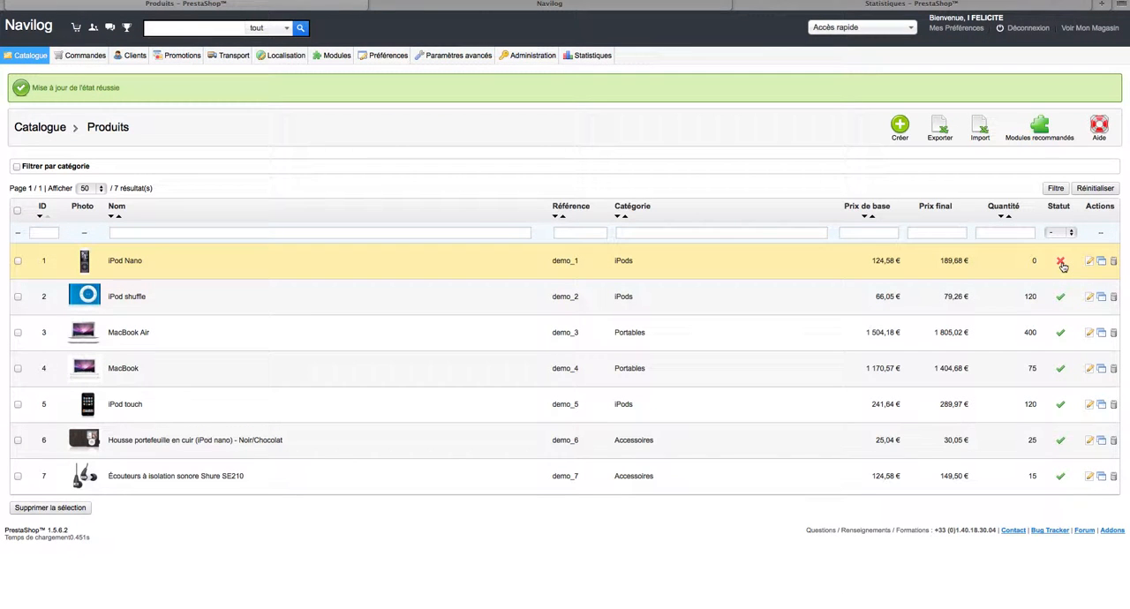
pyautogui.click(676, 10)
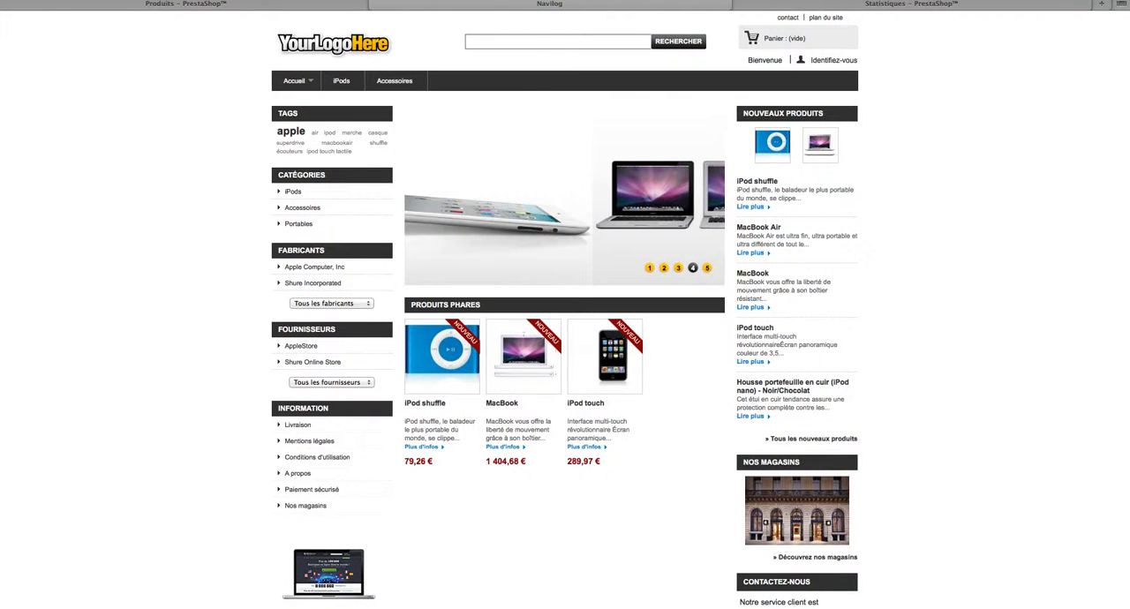
pyautogui.press('super+r')
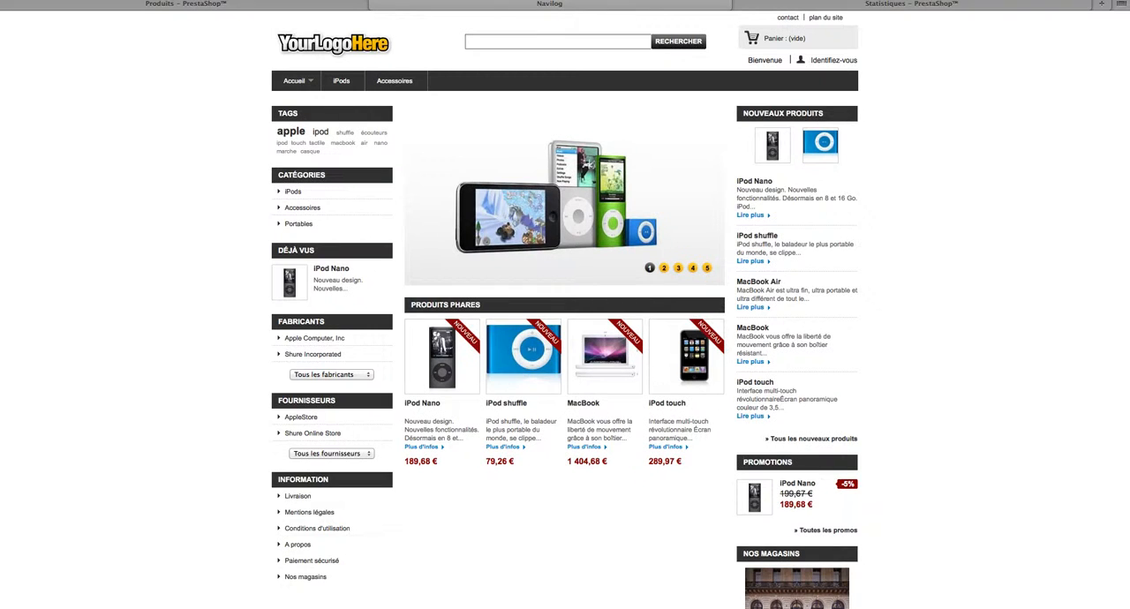
pyautogui.scroll(-5, 751, 205)
pyautogui.scroll(5, 512, 126)
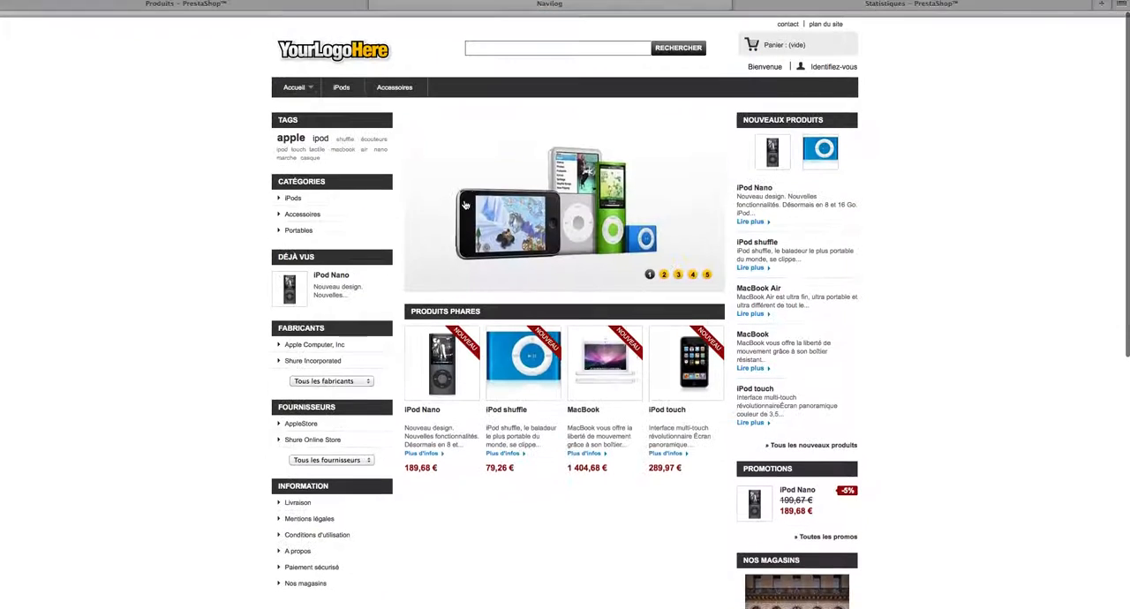